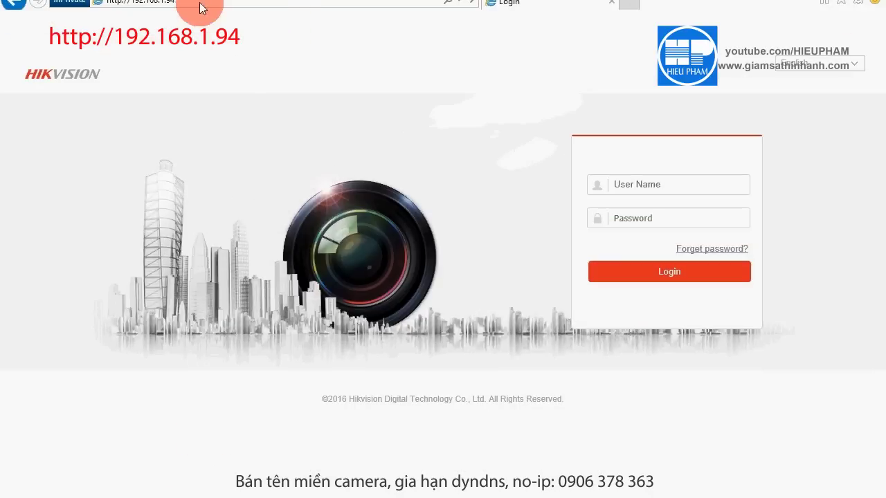
Sign in to the DVR as admin with the account password to reach Live View.
left_click(199, 7)
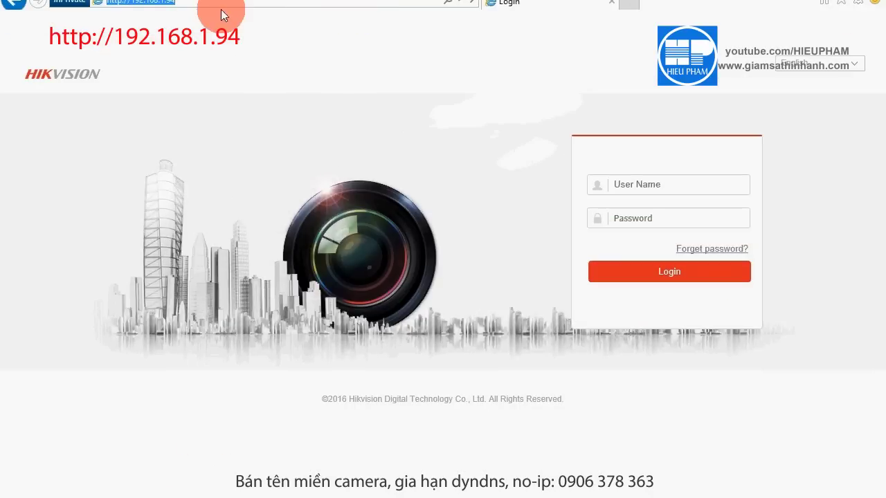
left_click(225, 5)
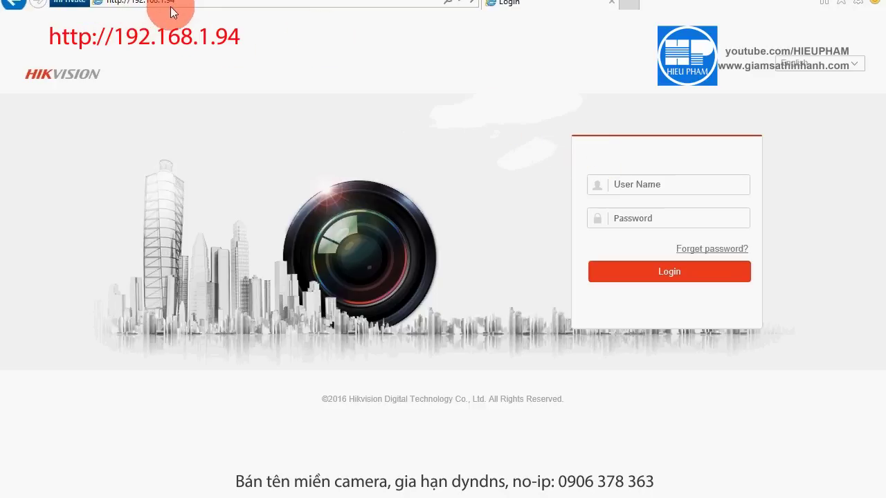
left_click(635, 187)
type("admin")
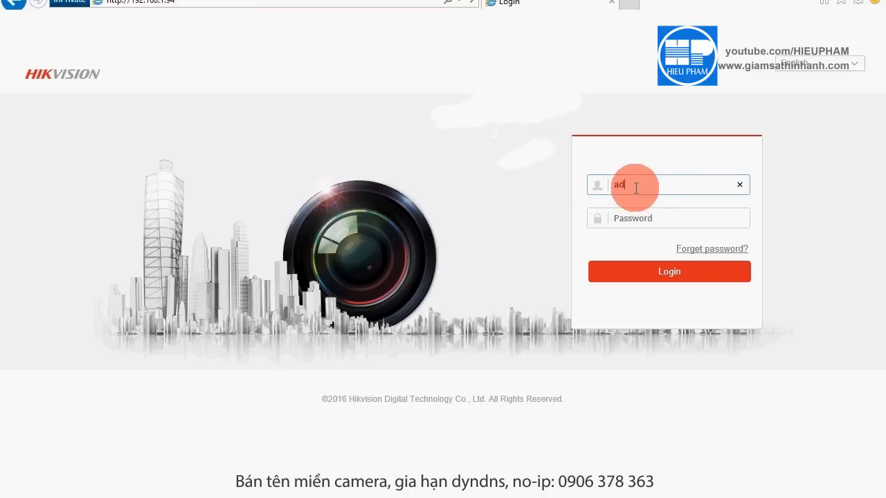
left_click(634, 213)
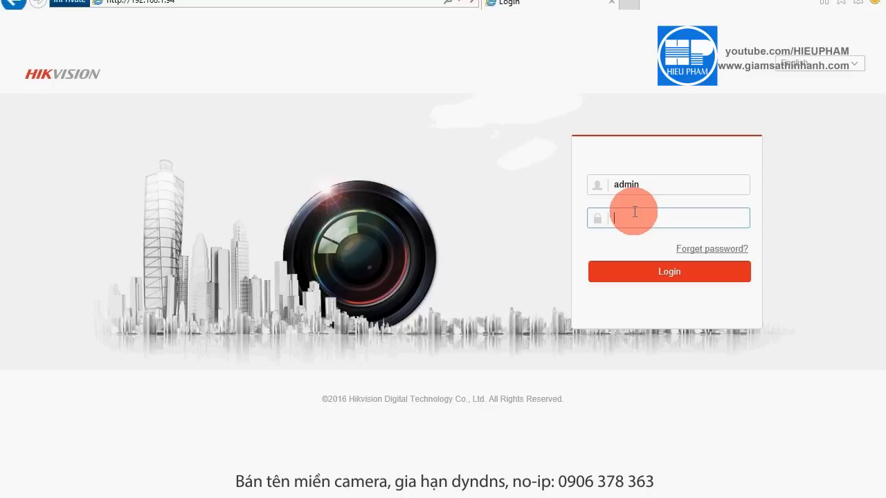
left_click(661, 277)
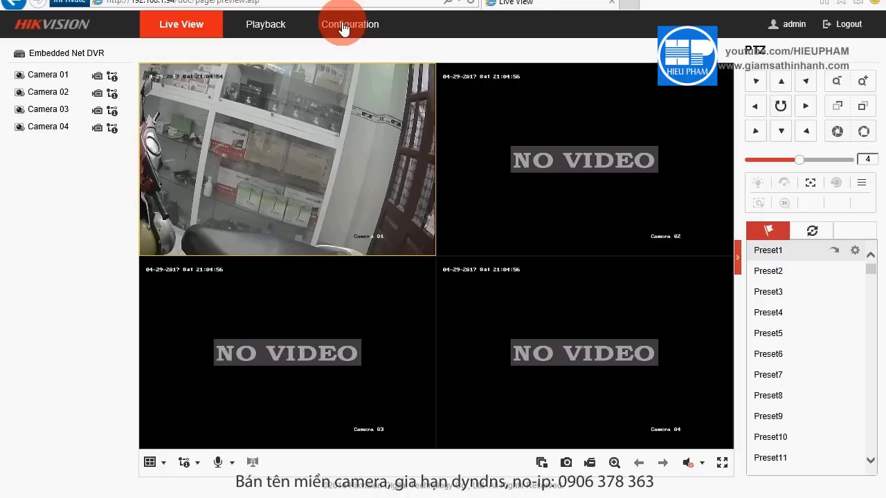
Enable Hik Cloud P2P platform access on server dev.hik-connect.com and save it.
left_click(344, 29)
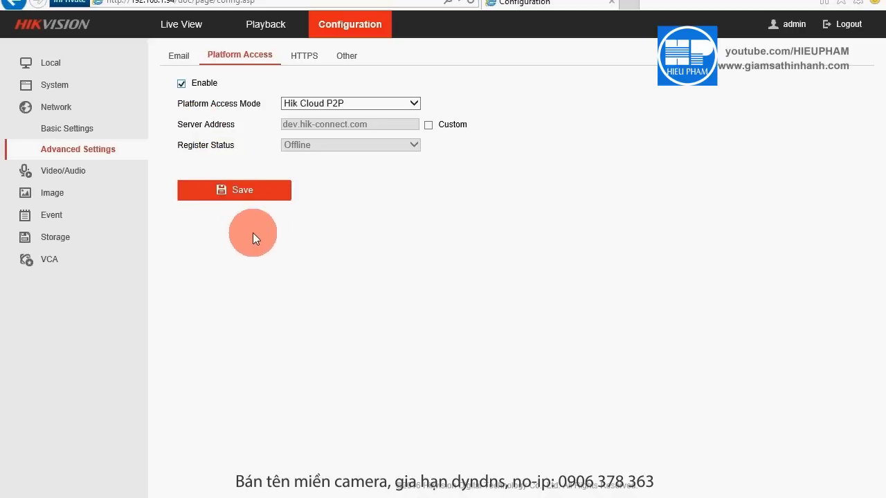
left_click(245, 193)
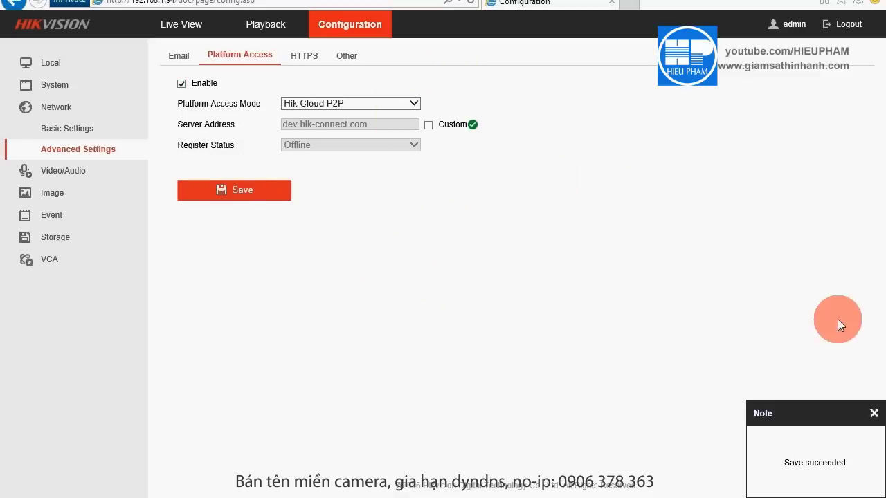
left_click(873, 413)
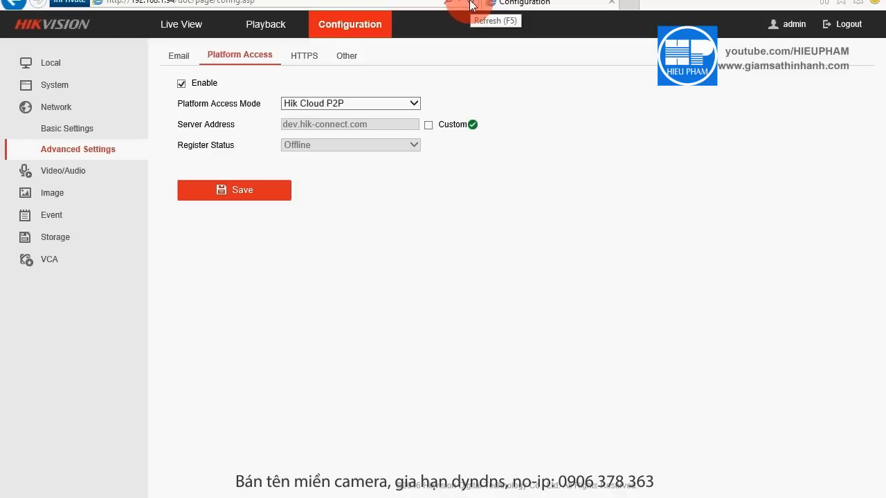
left_click(319, 5)
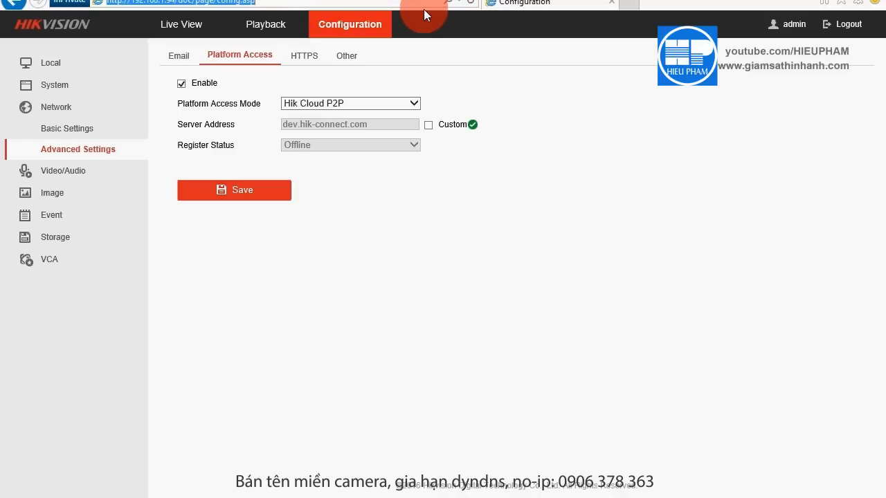
Refresh to confirm Register Status reads Online, then review the ports (HTTP 80, Server 8000).
key("Return")
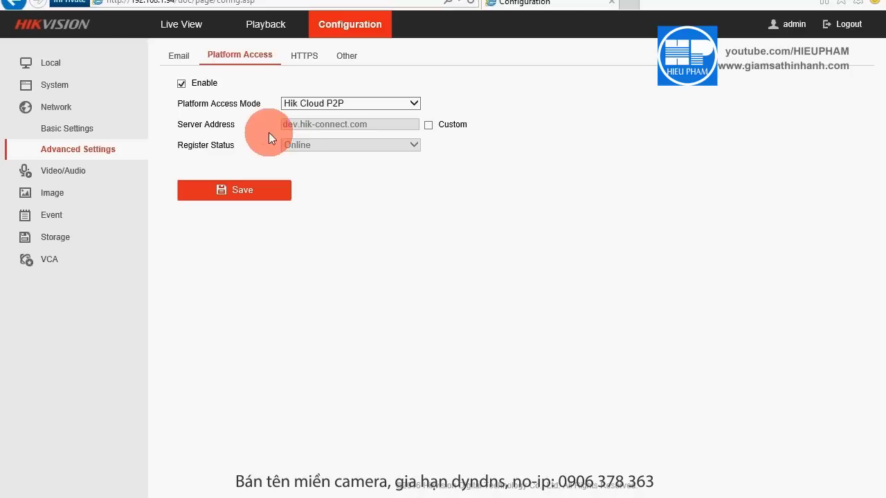
left_click(77, 136)
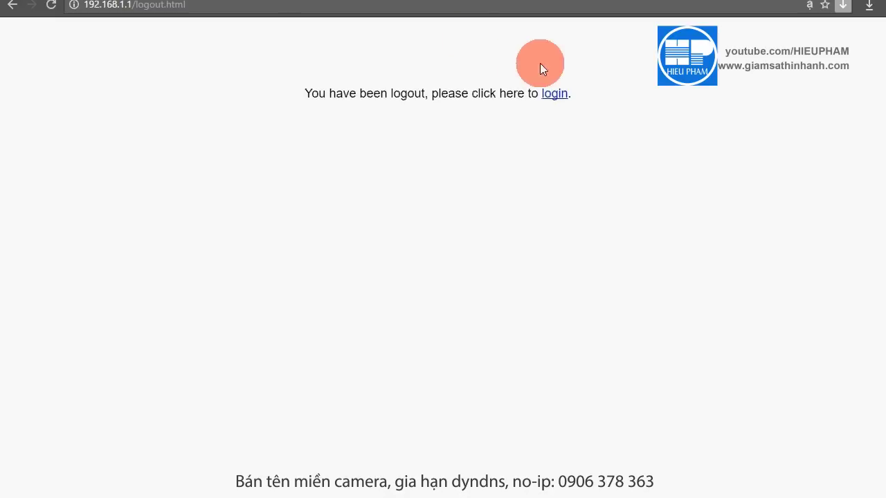
Log in to the G-93RG1 router with its admin password to reach Device Information.
left_click(553, 94)
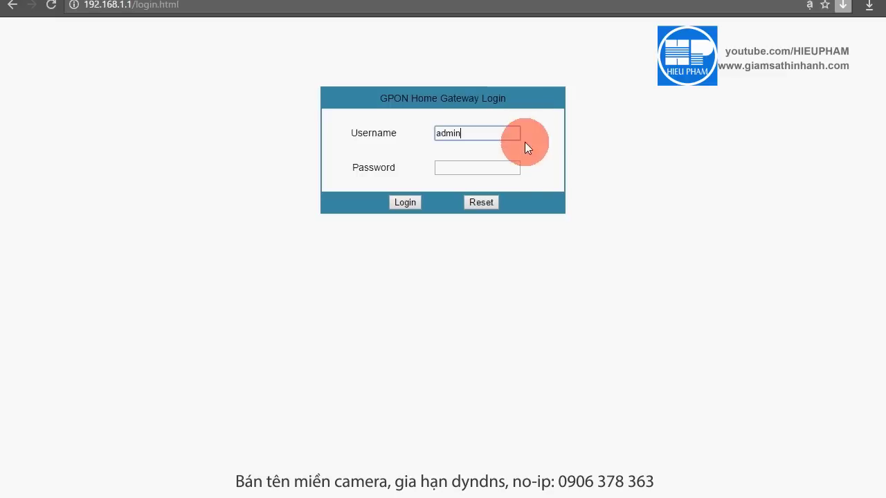
left_click(475, 167)
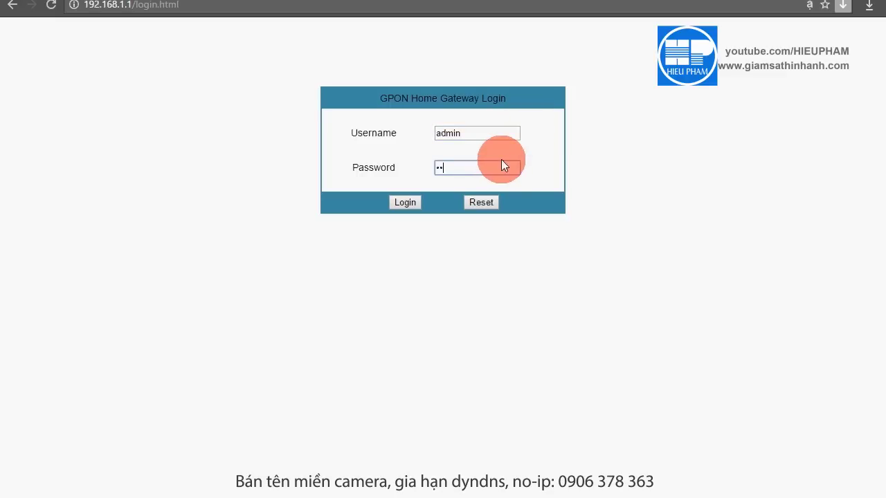
key("Return")
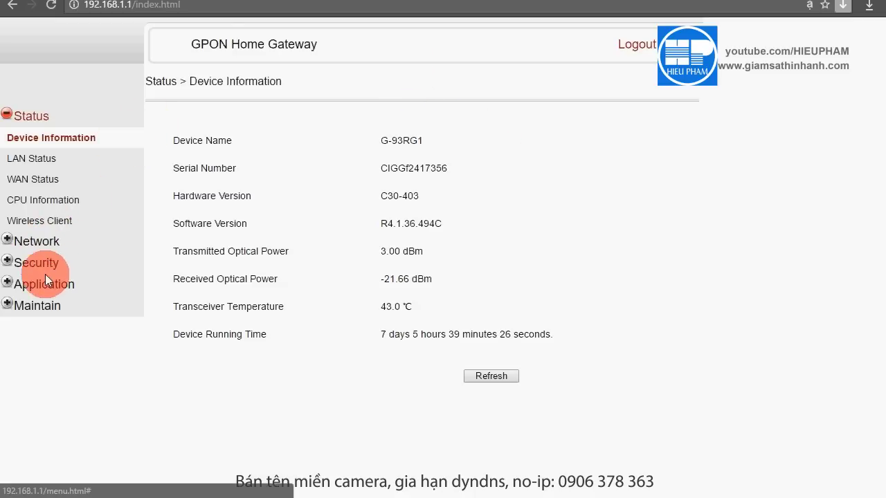
Add a port forwarding rule sending port 80, TCP and UDP, to 192.168.1.94.
left_click(20, 285)
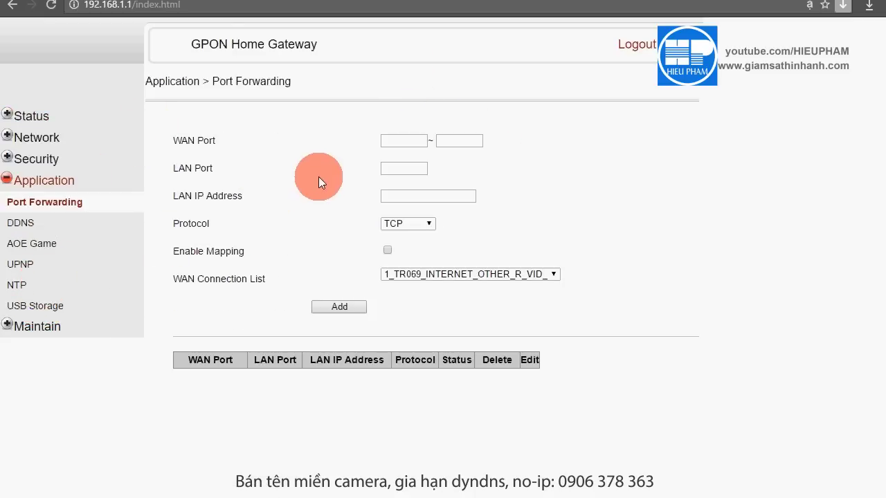
left_click(415, 144)
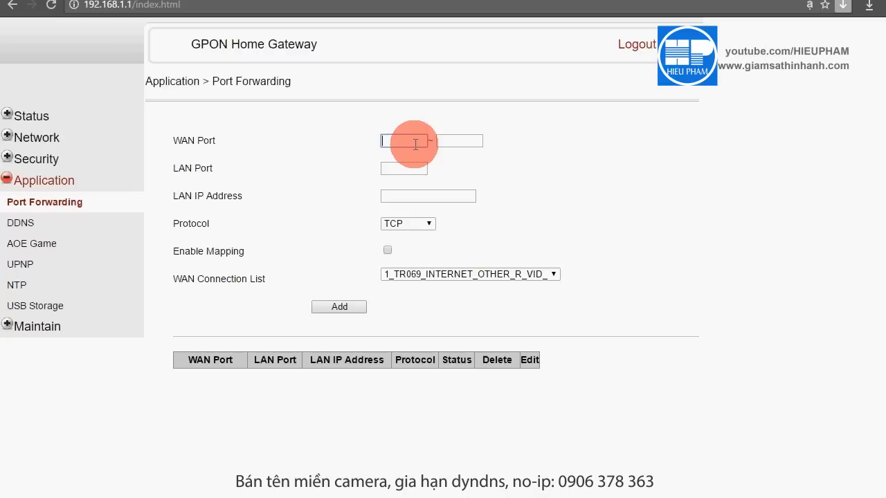
type("80")
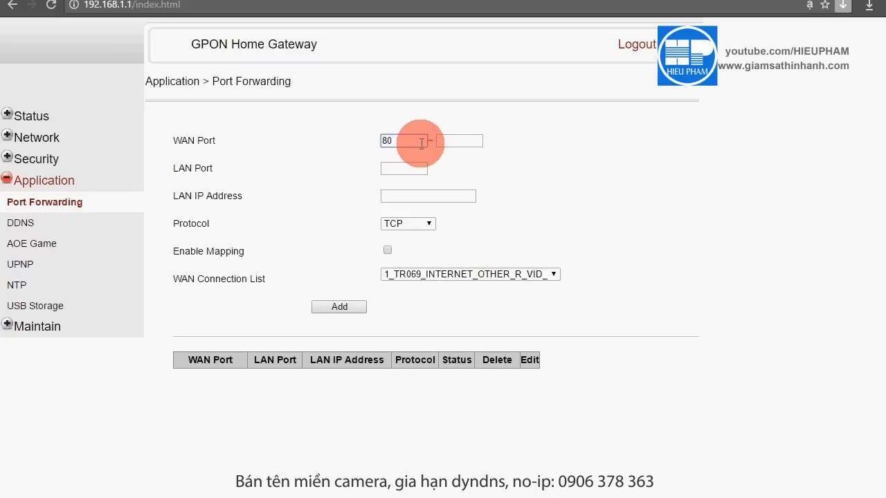
left_click(446, 141)
type("80")
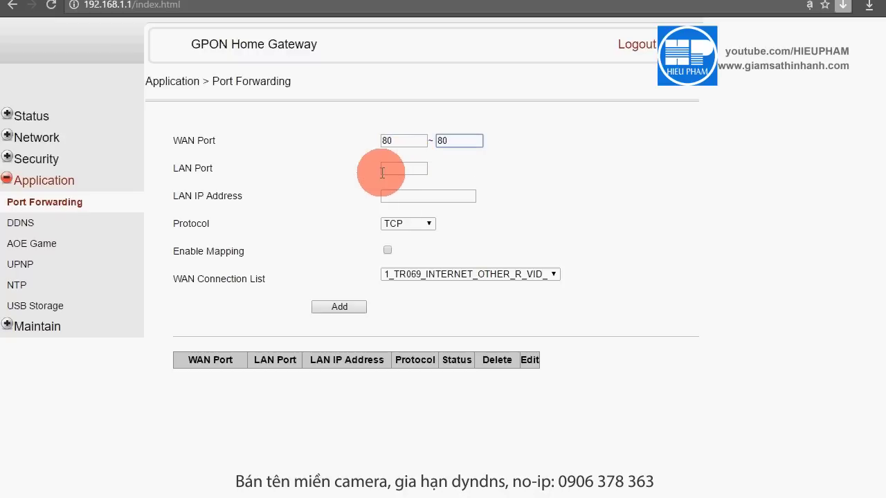
left_click(389, 168)
type("80")
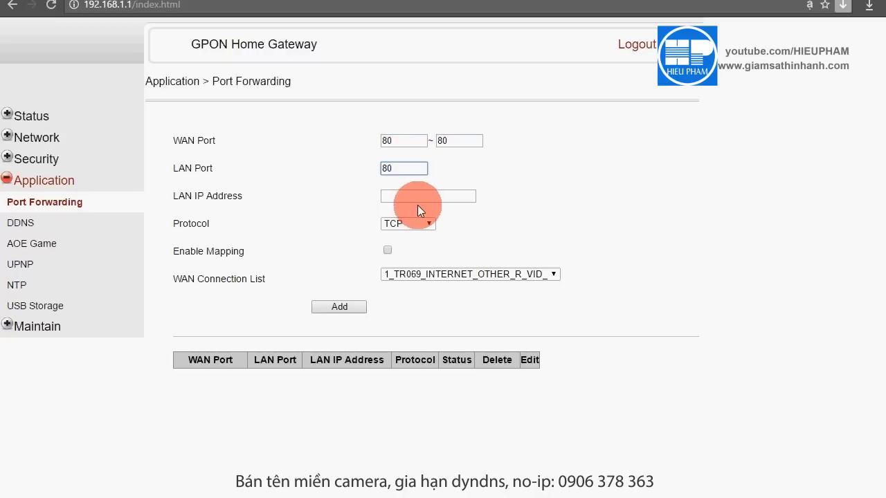
left_click(427, 196)
type("192")
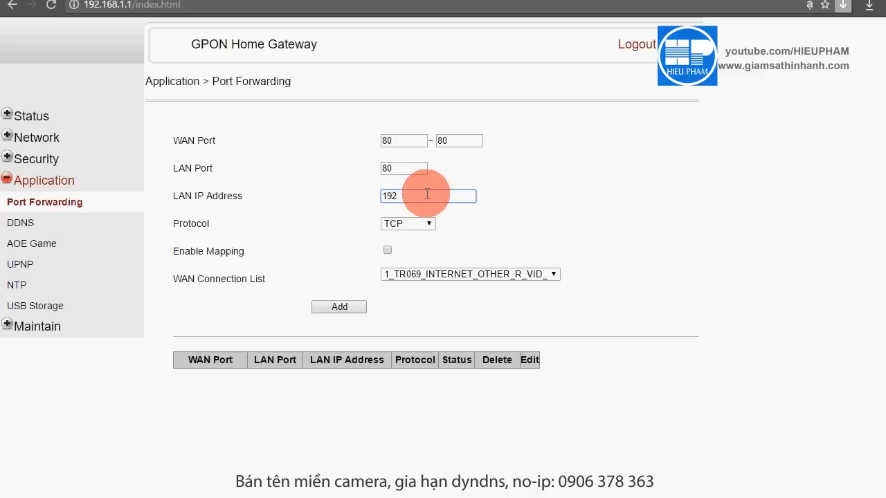
type(".168.1.94")
left_click(405, 225)
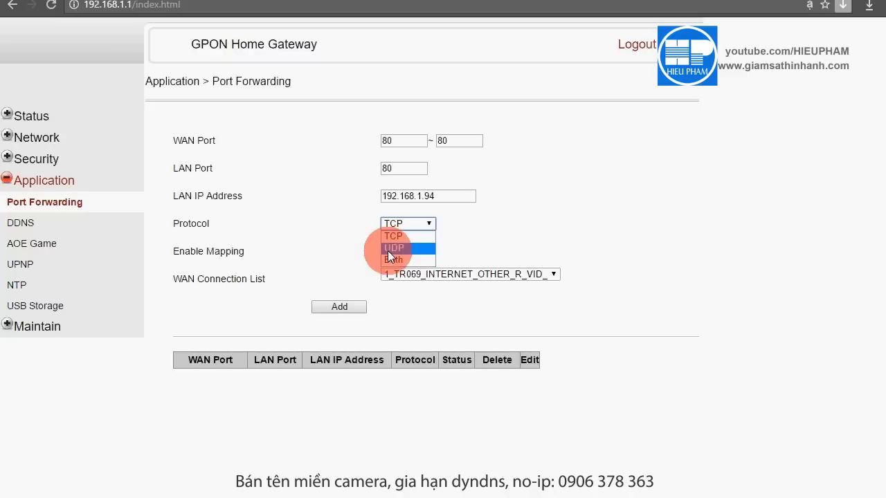
left_click(388, 259)
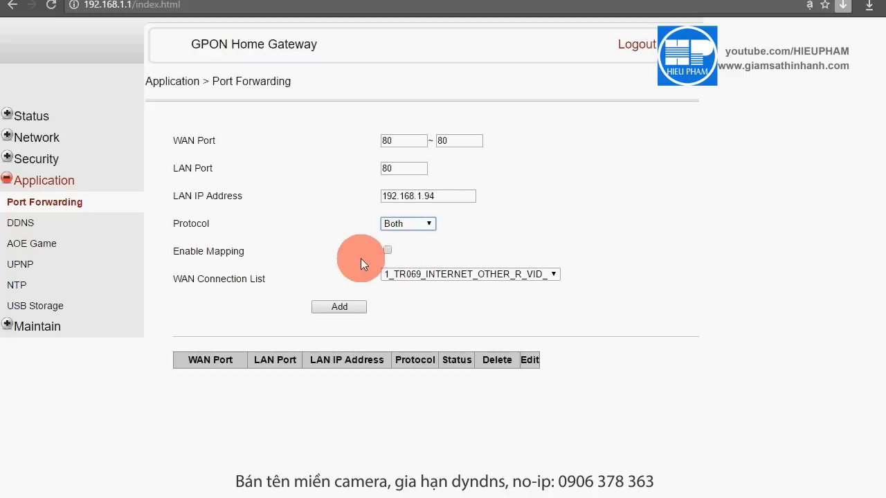
left_click(387, 251)
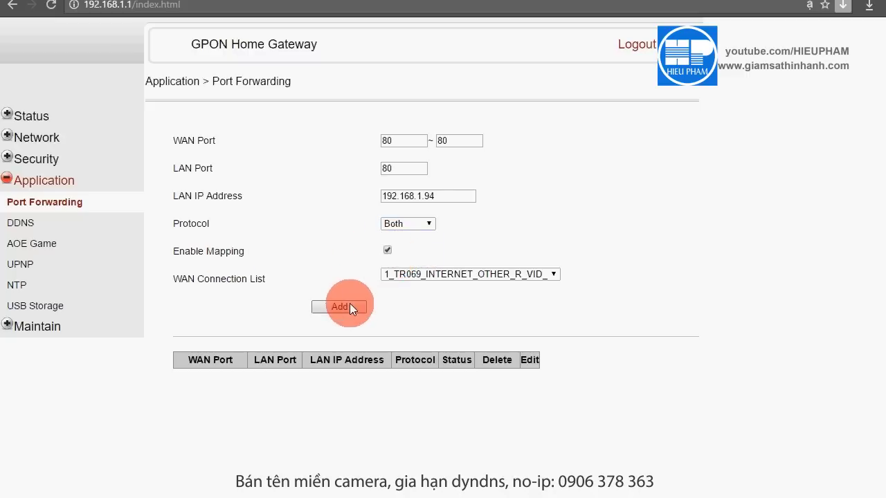
left_click(357, 306)
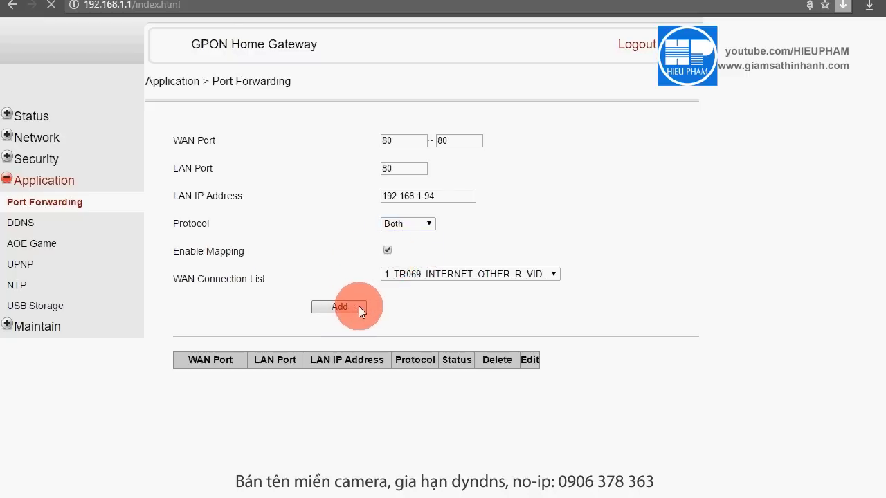
Add a second enabled rule forwarding port 8000, TCP and UDP, to 192.168.1.94.
left_click(418, 140)
type("8000")
key("BackSpace")
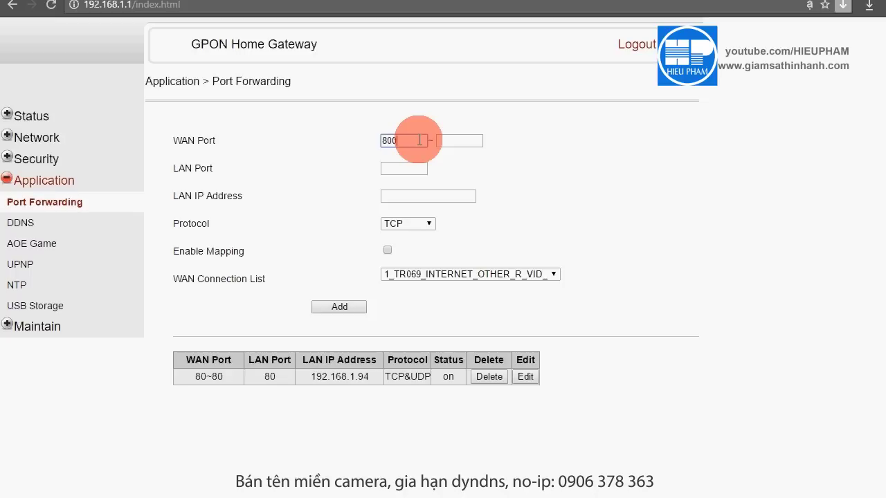
type("0")
left_click(460, 141)
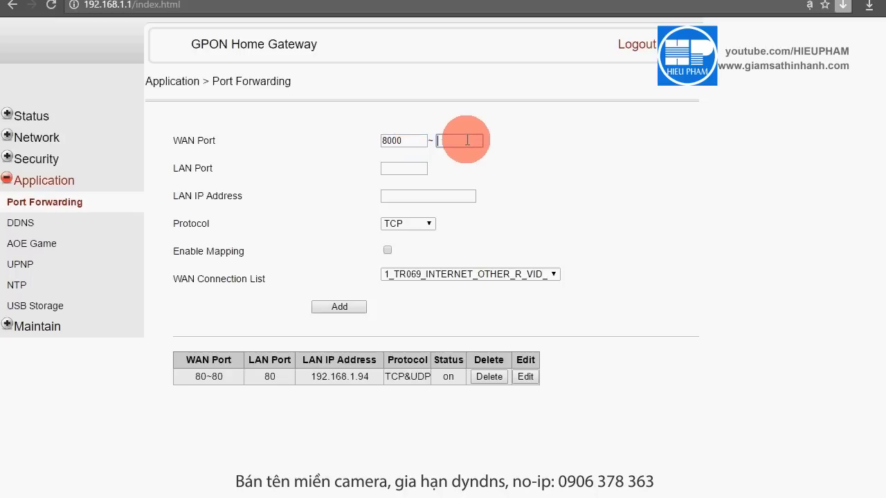
type("8000")
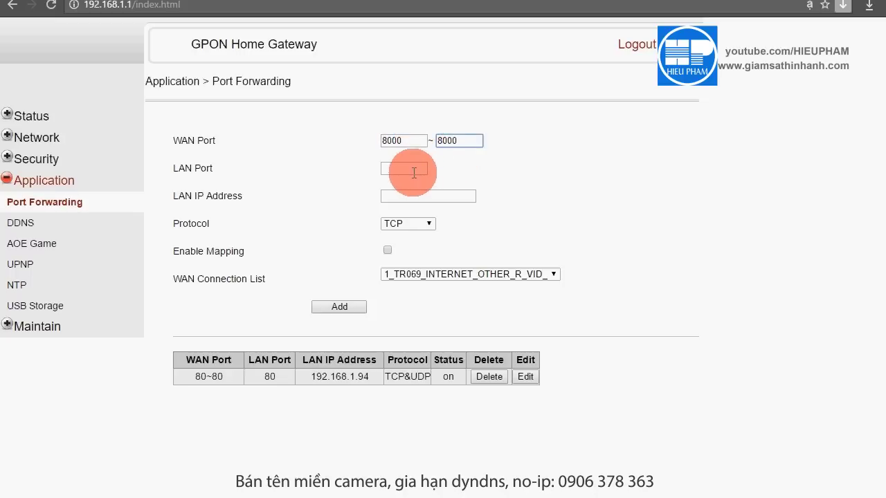
left_click(414, 171)
type("8")
type("000")
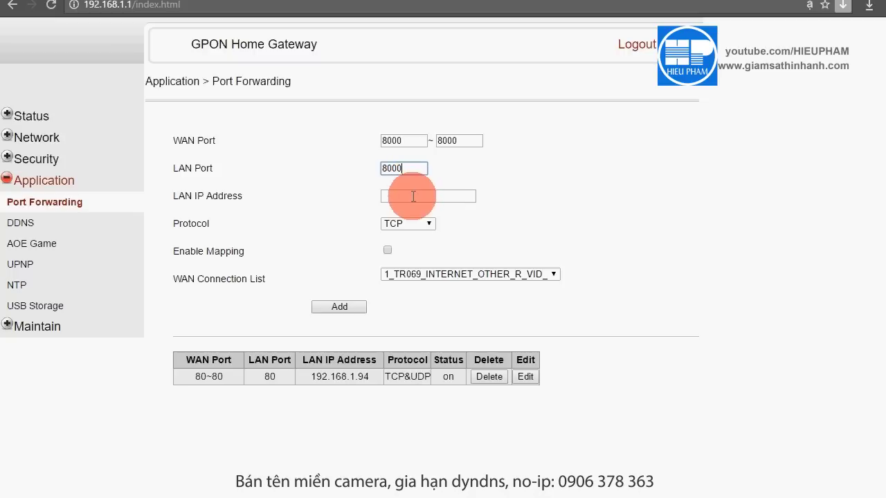
left_click(412, 197)
type("192.168.1.")
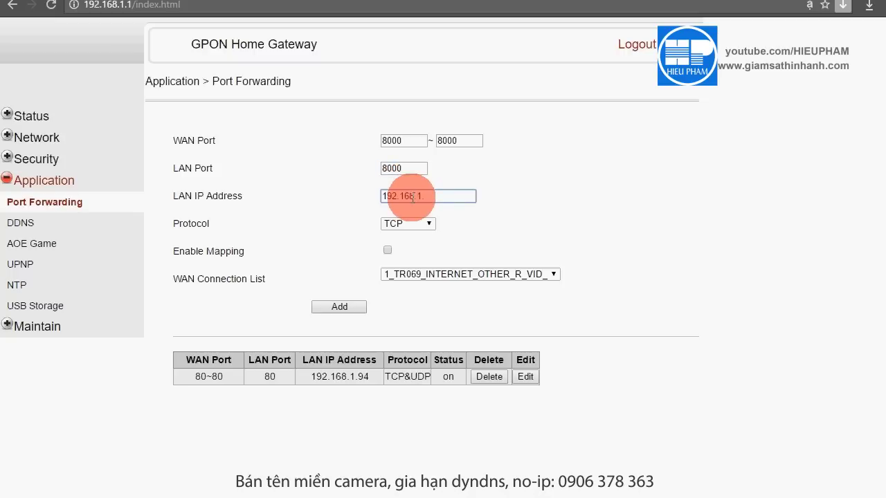
type("94")
left_click(407, 219)
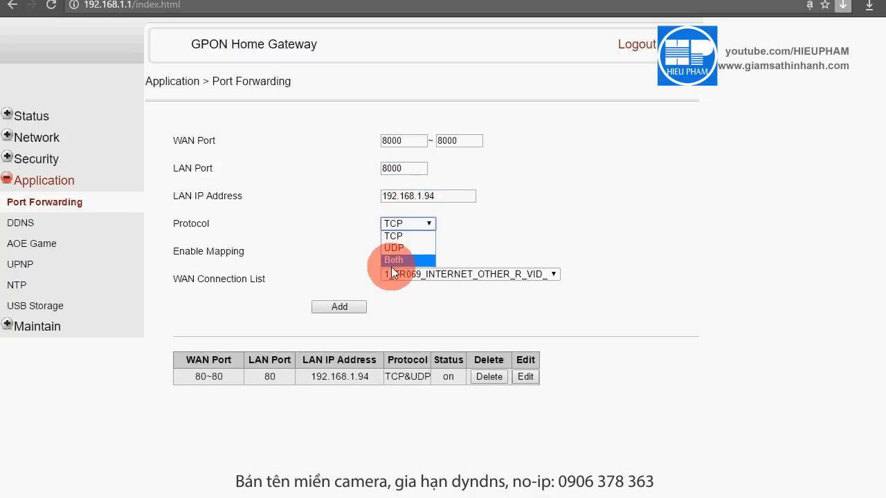
left_click(390, 259)
left_click(388, 249)
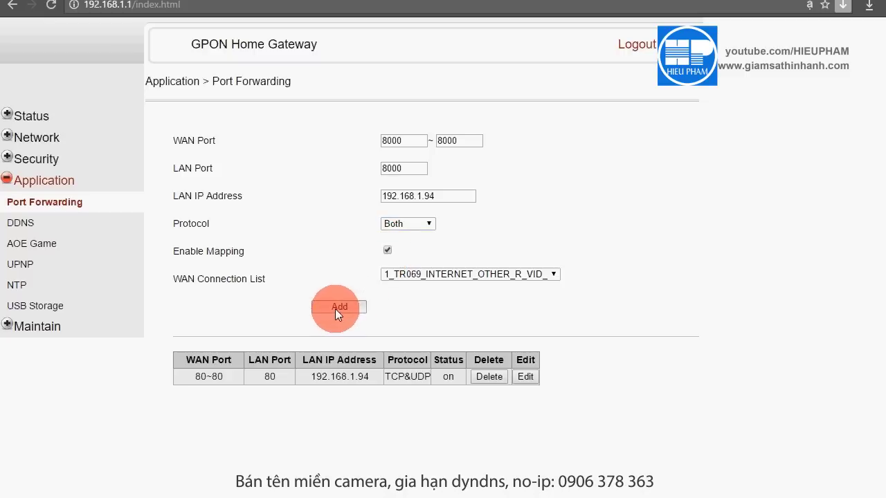
left_click(337, 308)
left_click(400, 143)
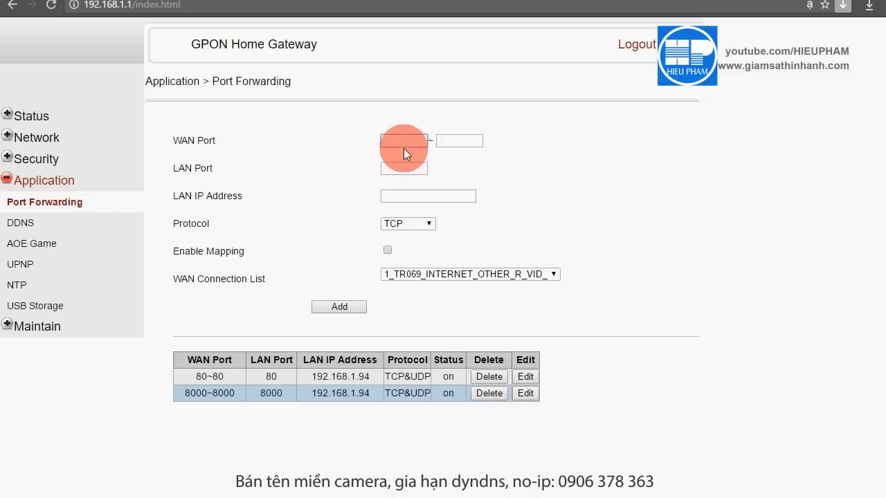
Add WAN 554~554 to LAN port 554 on 192.168.1.94, protocol Both, mapping enabled.
type("554")
left_click(468, 137)
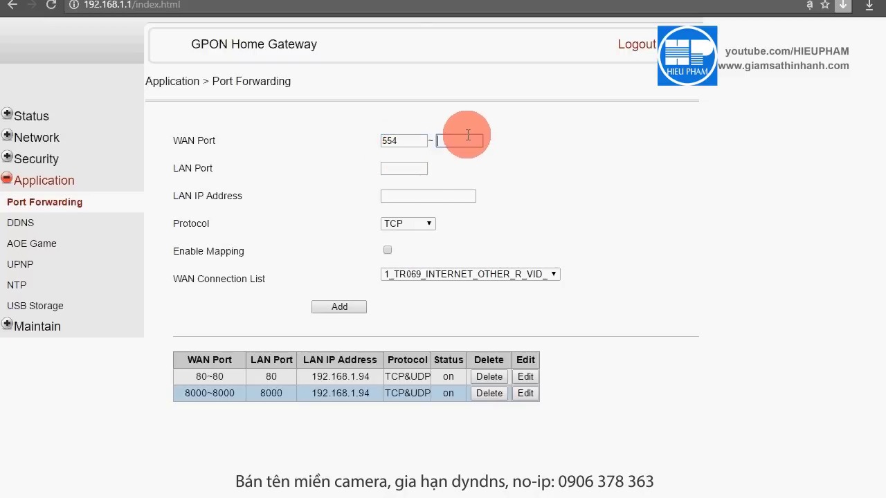
type("554")
left_click(391, 172)
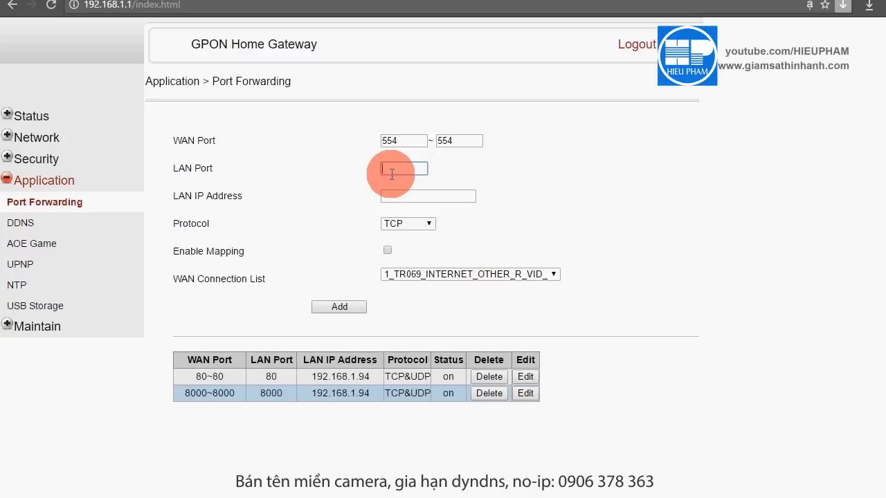
type("554")
left_click(391, 195)
type("1")
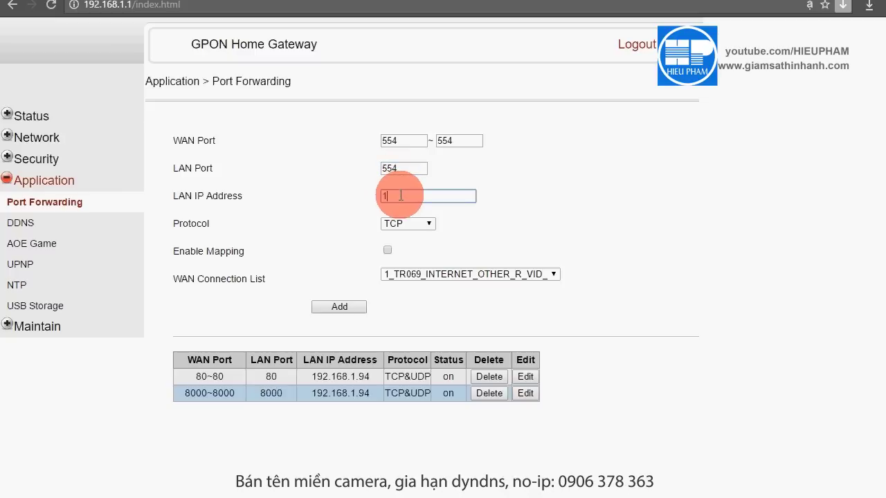
type("92.168.1.94")
left_click(403, 224)
left_click(390, 253)
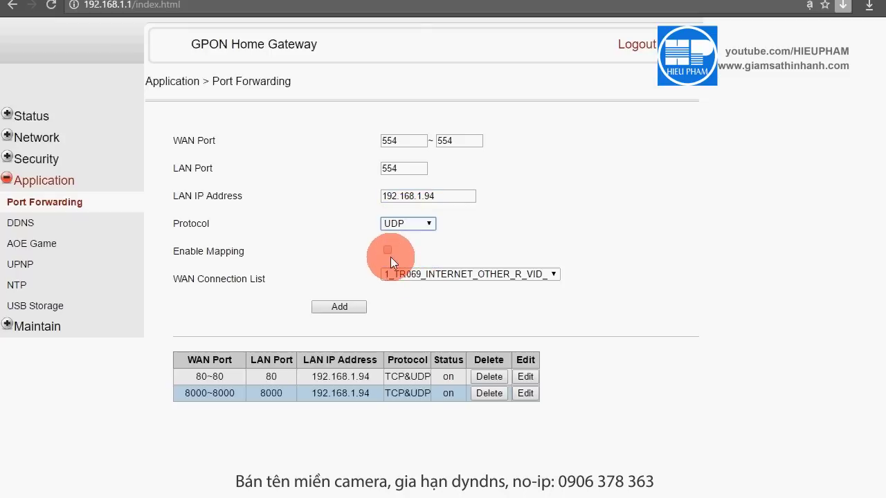
left_click(397, 223)
left_click(394, 258)
left_click(387, 251)
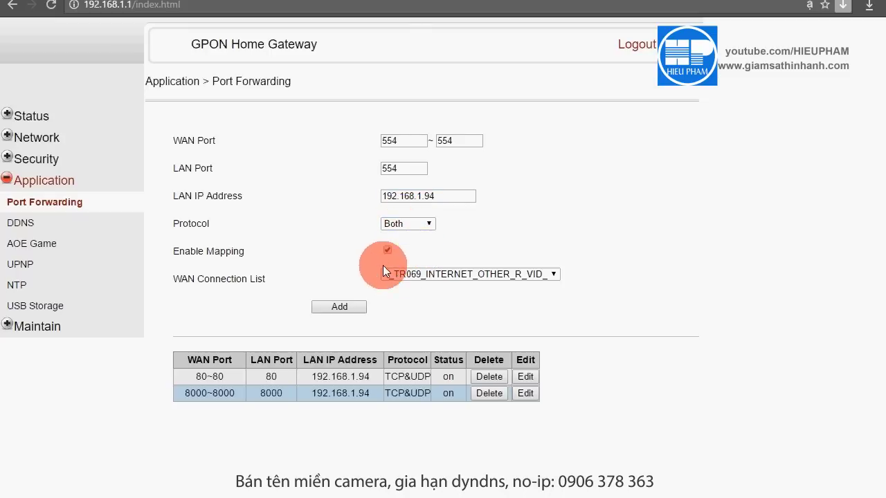
left_click(340, 308)
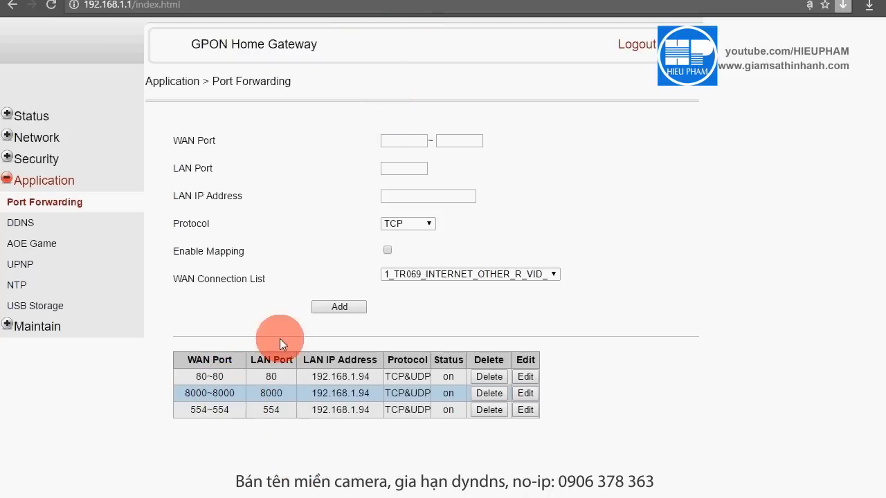
On canyouseeme.org, check that port 80 is reachable from the internet.
key("ctrl+Tab")
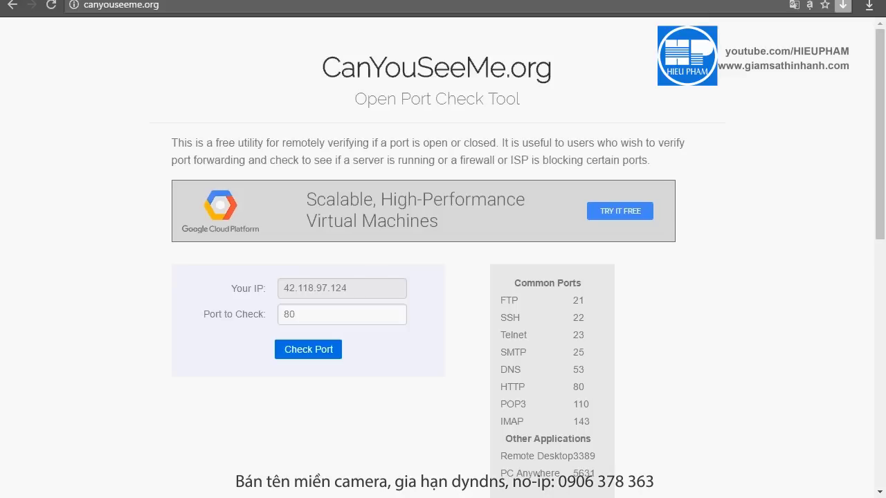
left_click(102, 10)
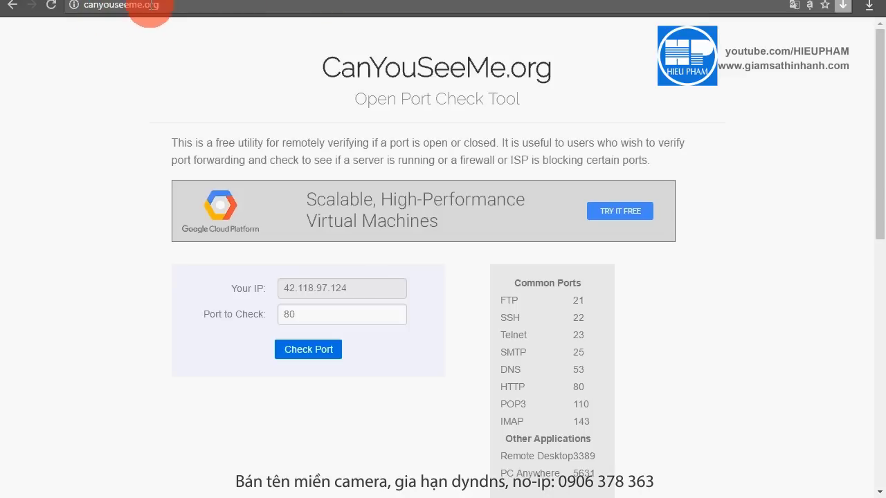
left_click(321, 312)
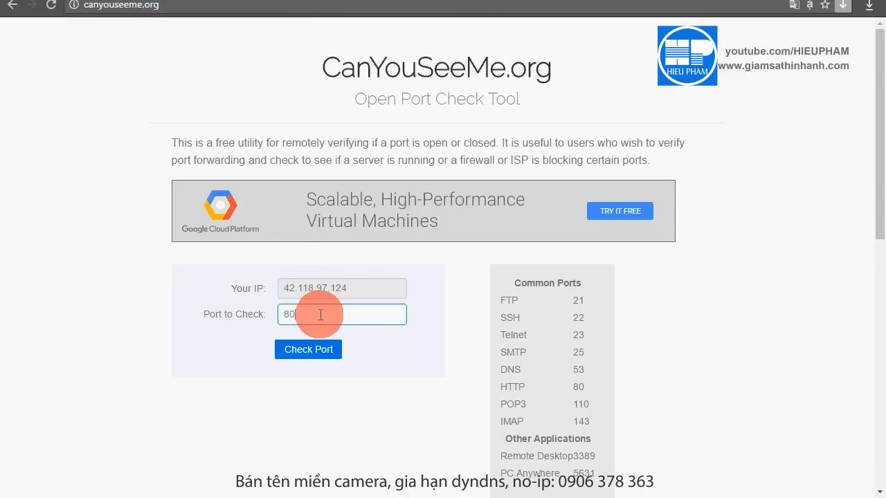
double_click(297, 315)
type("80")
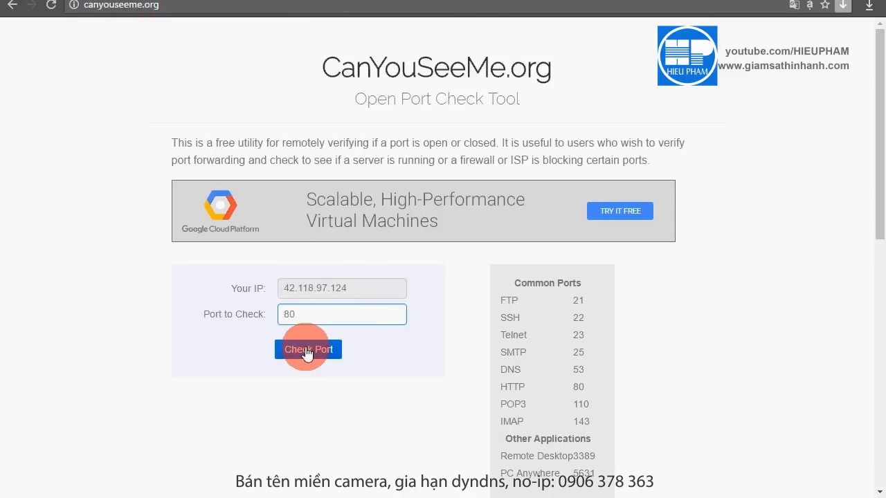
left_click(304, 349)
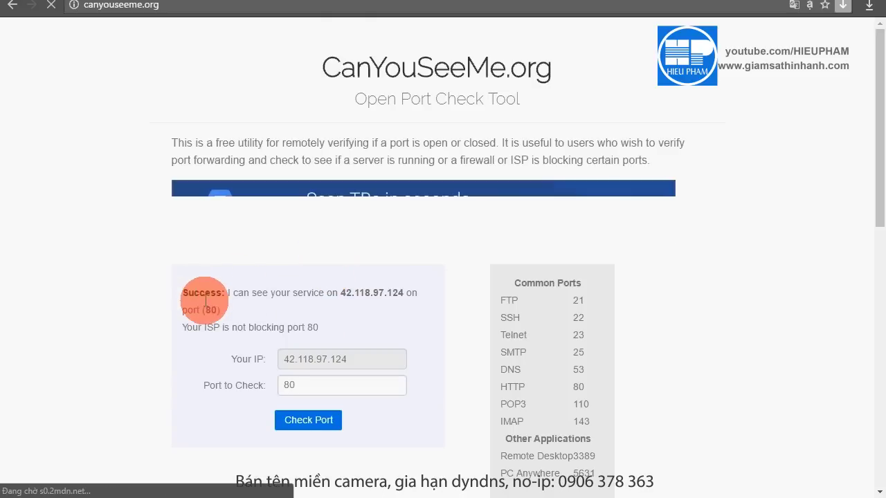
Check ports 8000 and 554 on canyouseeme.org as well.
left_click(314, 384)
type("00")
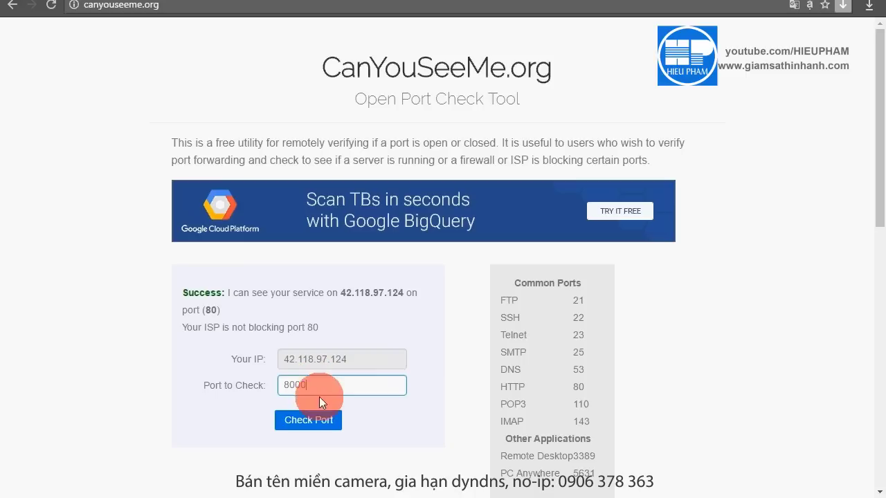
left_click(312, 420)
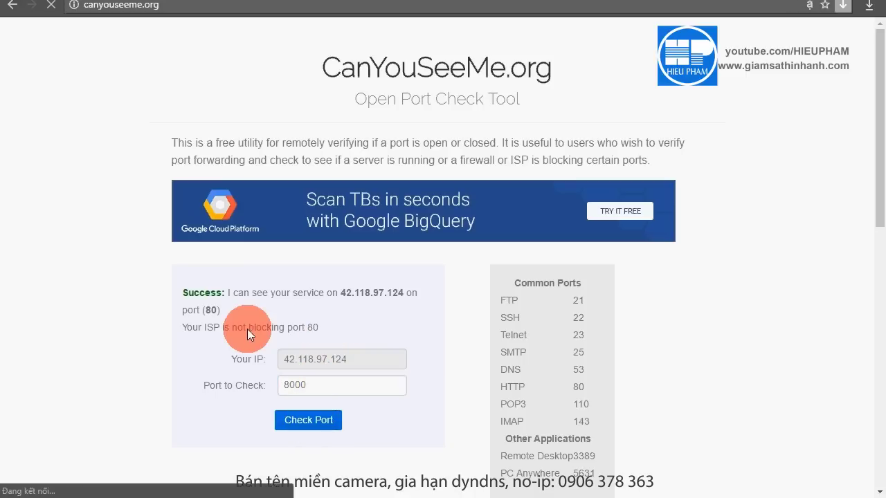
left_click(326, 385)
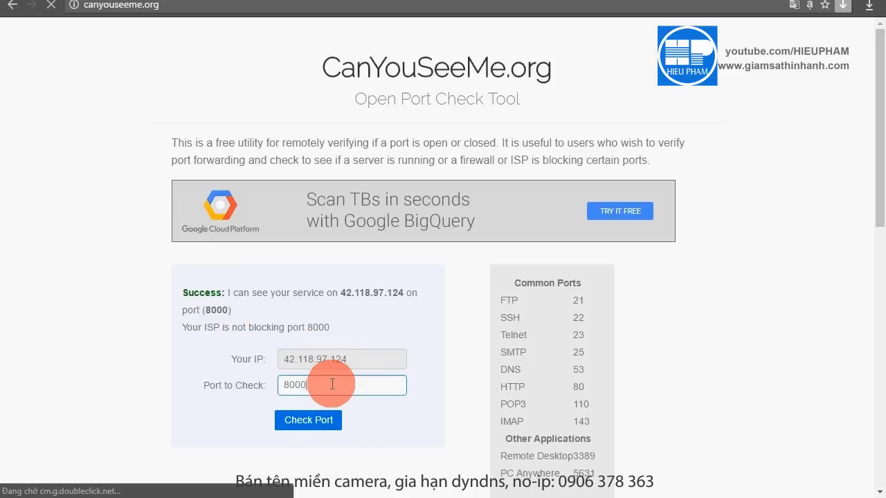
key("BackSpace")
key("BackSpace")
key("BackSpace")
key("BackSpace")
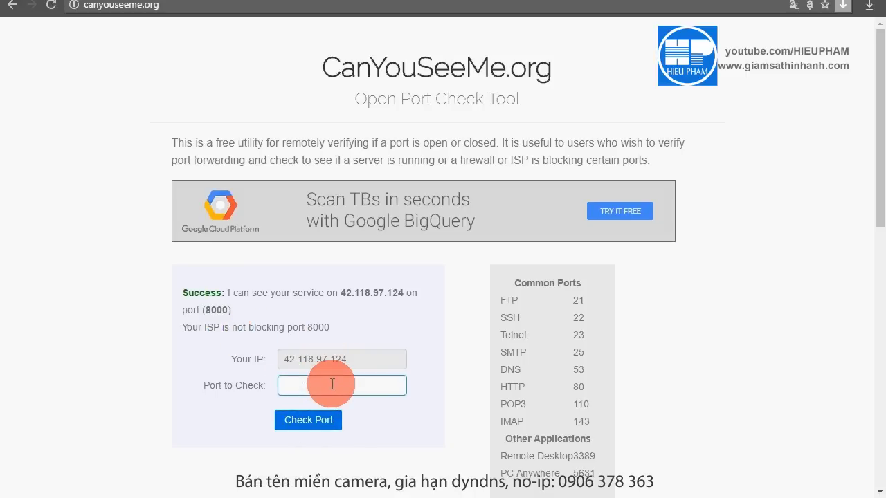
type("554")
left_click(313, 418)
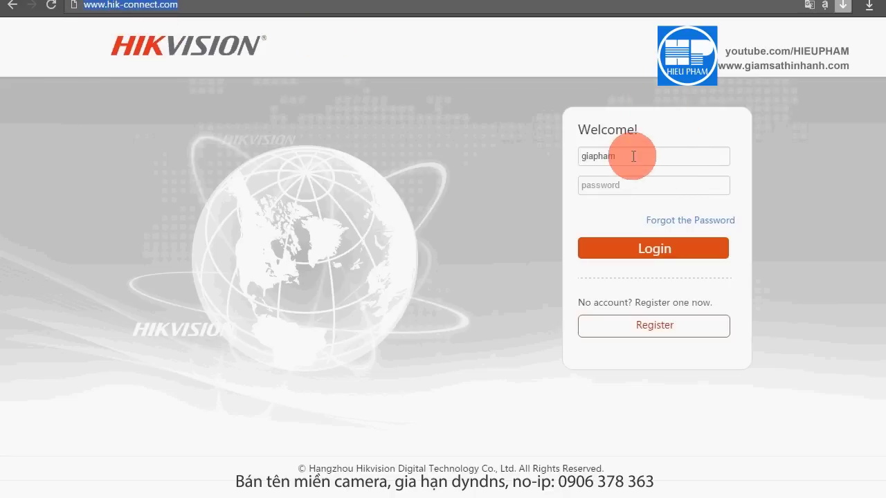
Start a new Hik-Connect account, entering a user name, password and password confirmation.
left_click_drag(636, 155, 483, 156)
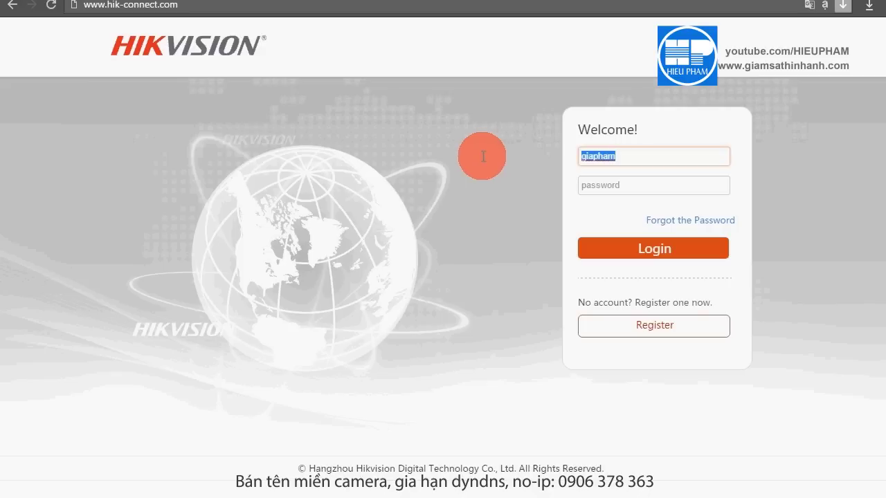
left_click(575, 342)
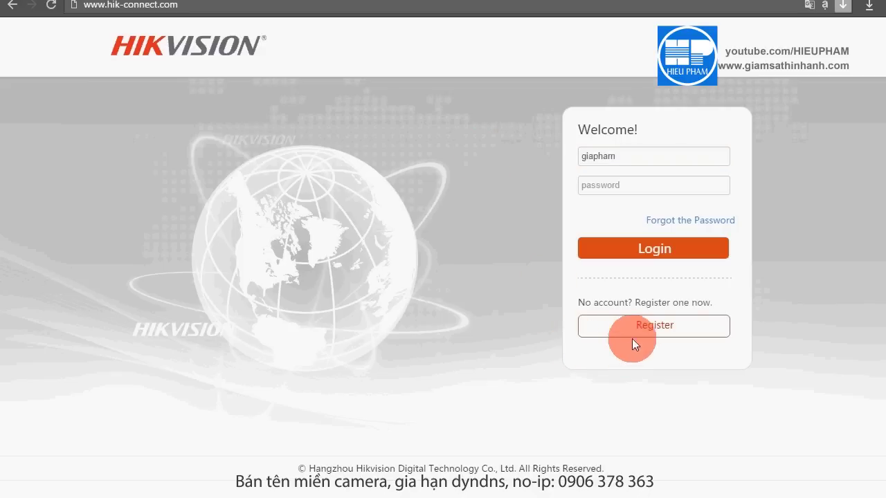
left_click(661, 332)
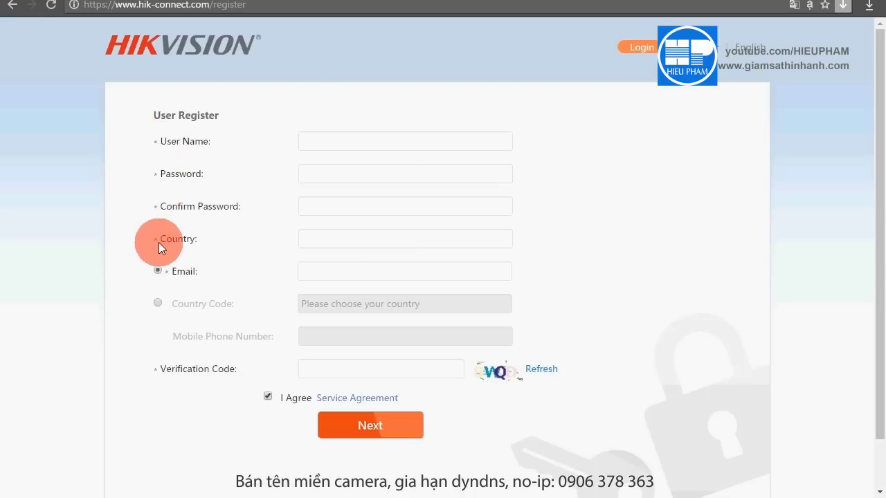
left_click(313, 142)
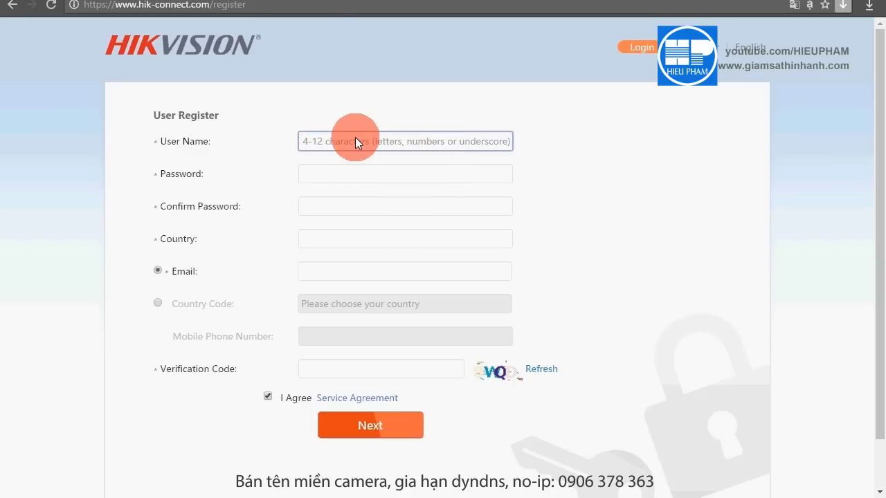
type("camera")
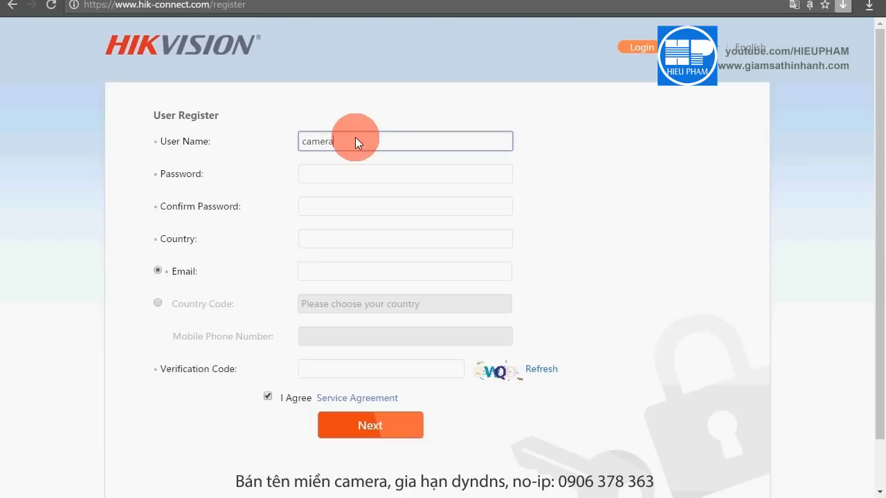
type("giapham")
left_click(341, 182)
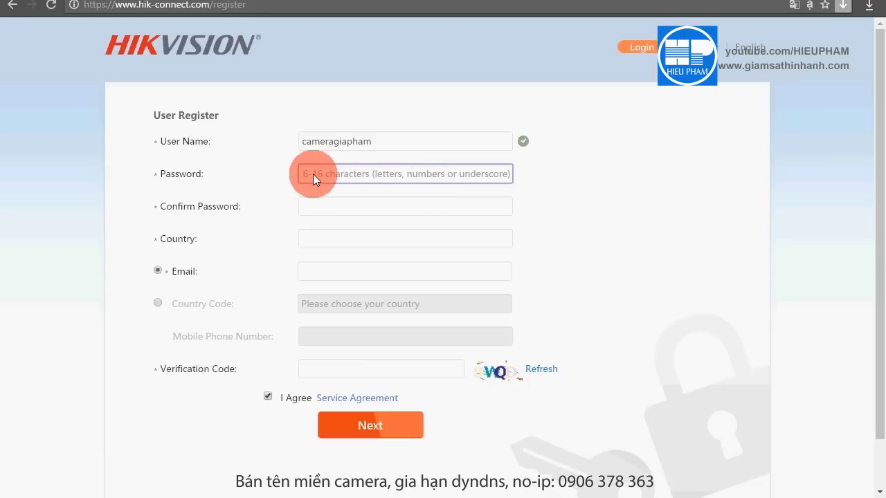
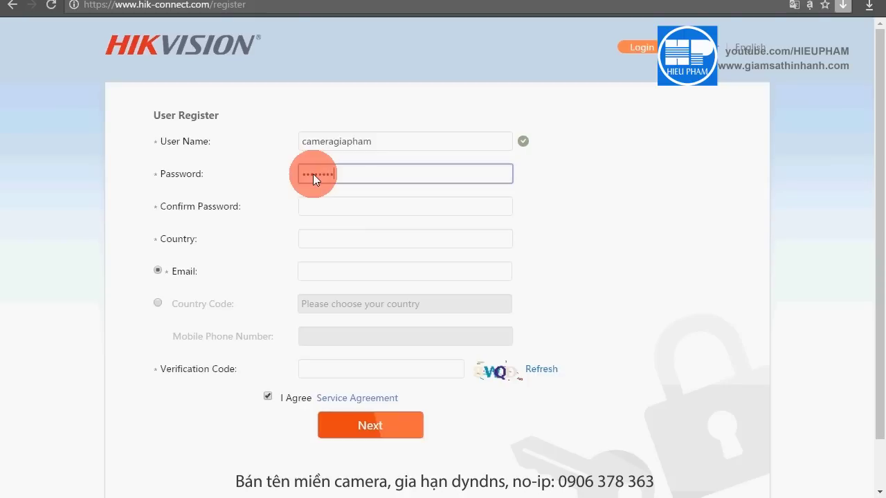
left_click(338, 206)
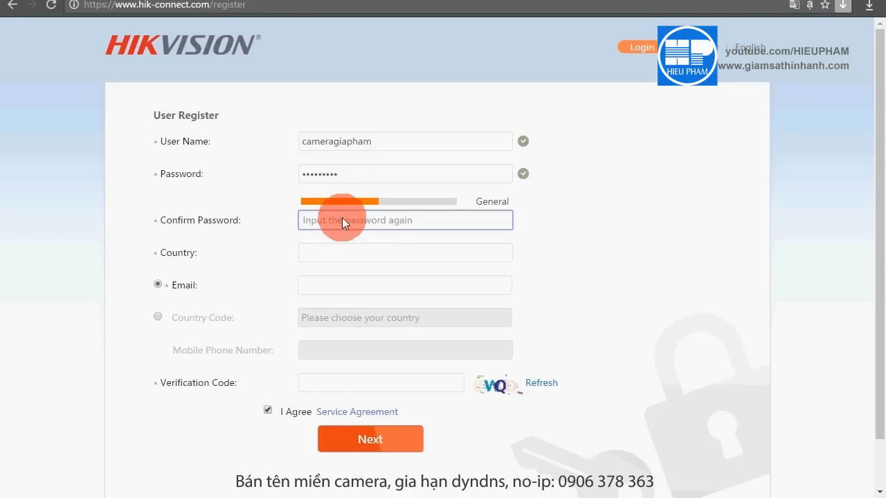
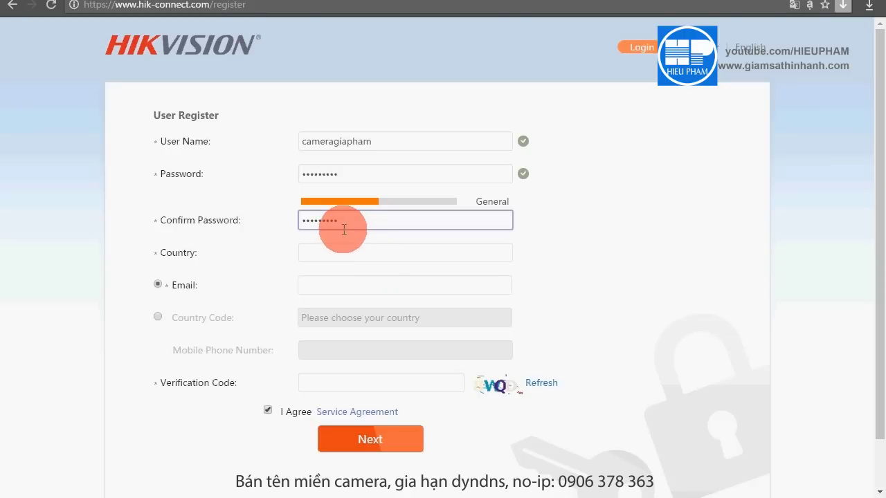
Clear the Confirm Password box and retype the password so it matches.
key("BackSpace")
key("BackSpace")
key("BackSpace")
key("BackSpace")
key("BackSpace")
key("BackSpace")
key("BackSpace")
key("BackSpace")
key("BackSpace")
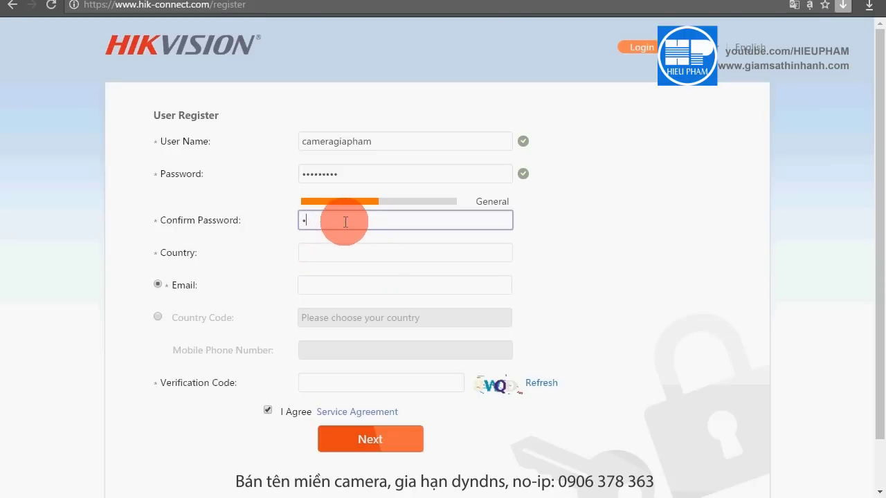
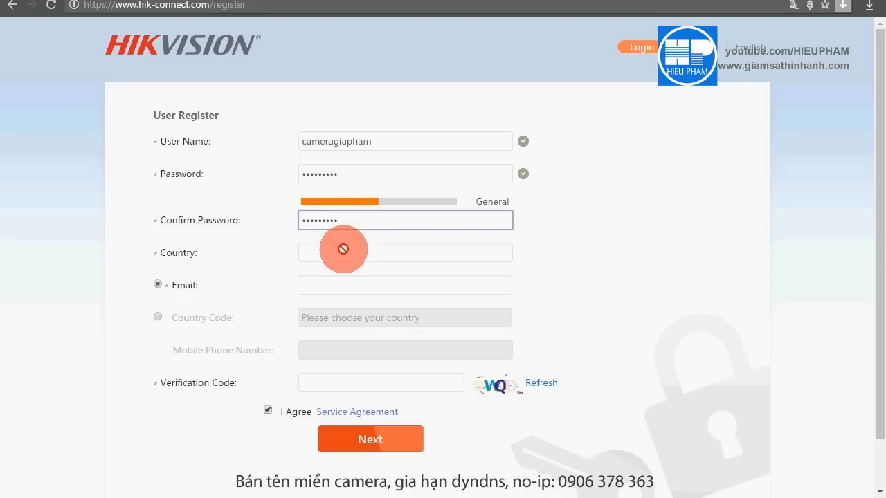
key("ctrl+a")
key("BackSpace")
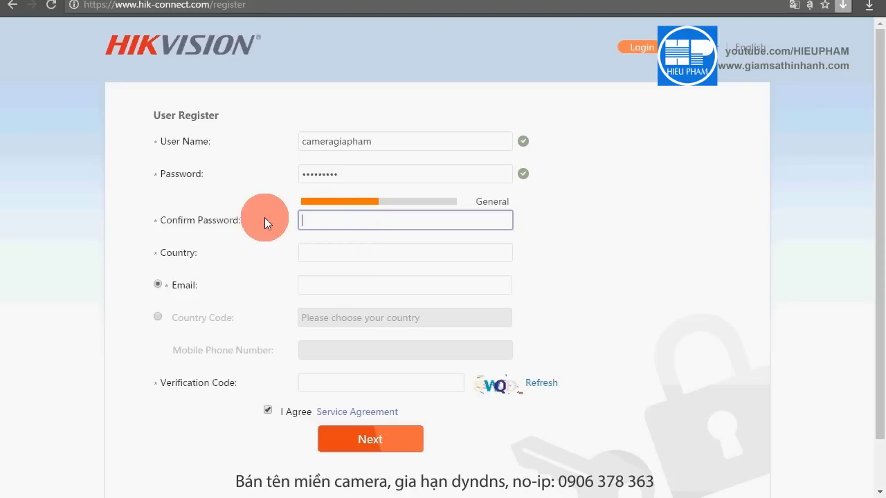
Set the registration country to Asia > Vietnam.
left_click(321, 255)
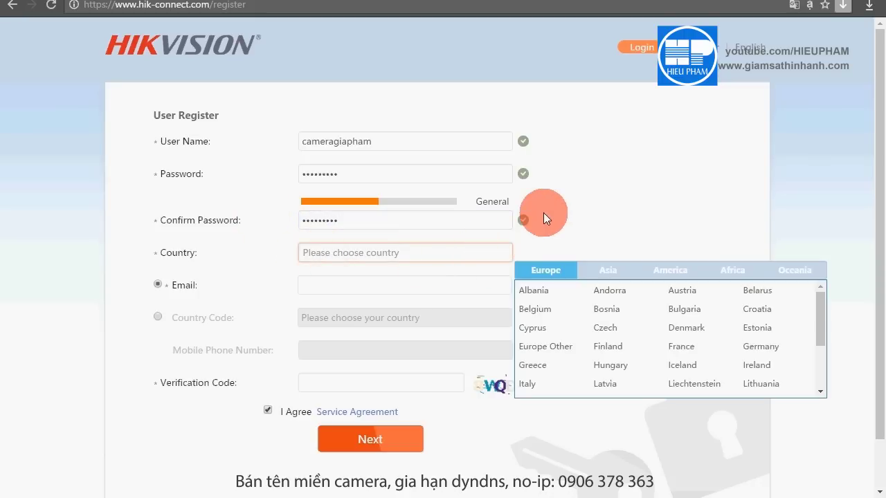
left_click(613, 276)
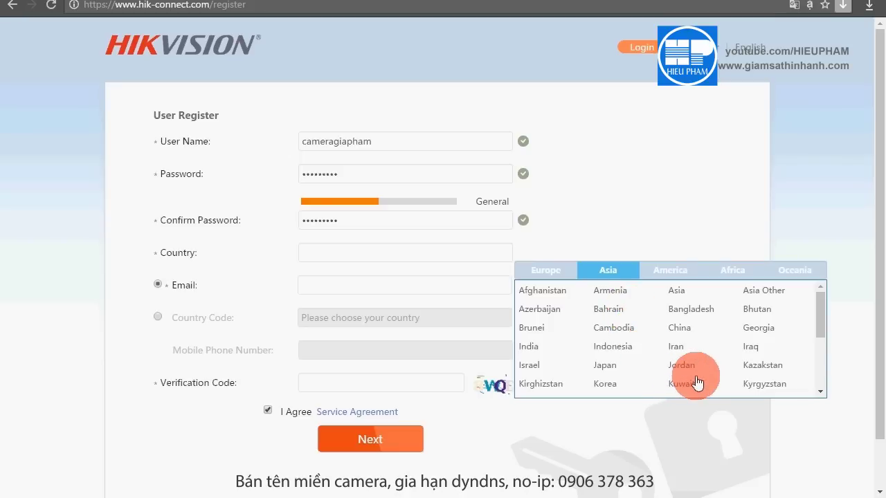
scroll(639, 371, "down", 3)
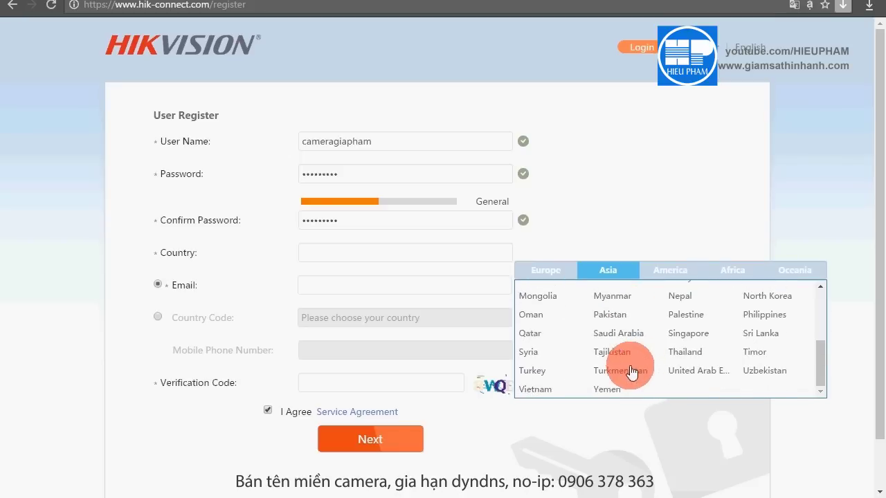
left_click(531, 392)
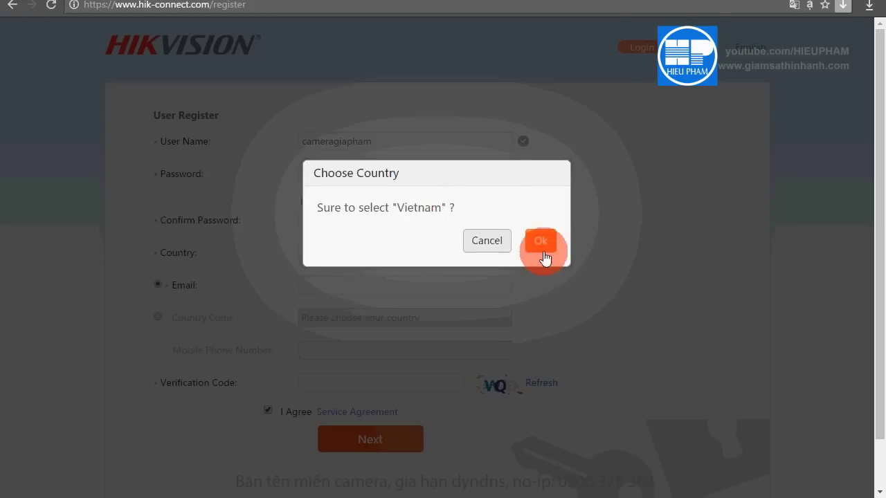
left_click(539, 238)
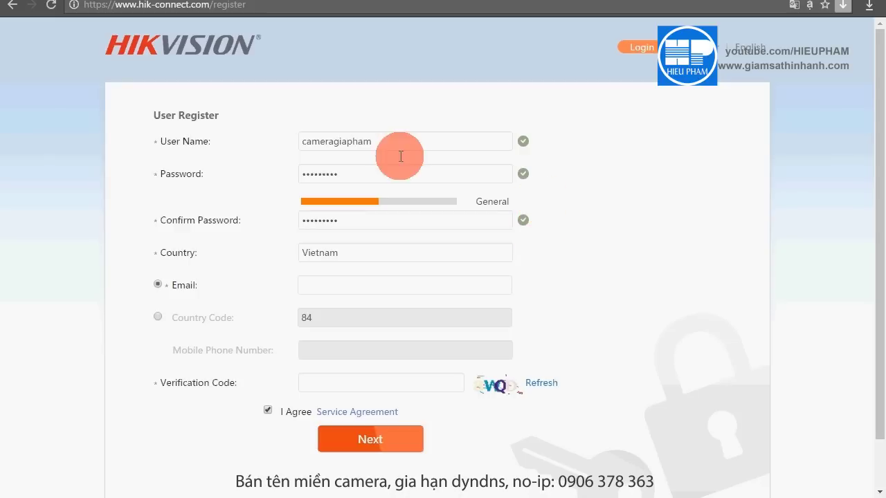
Enter the e-mail address and a refreshed picture code, then submit the registration.
left_click(337, 287)
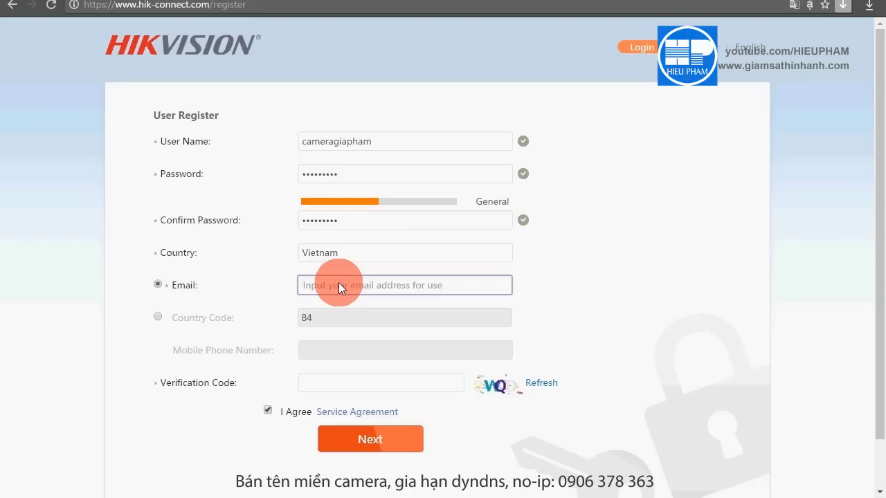
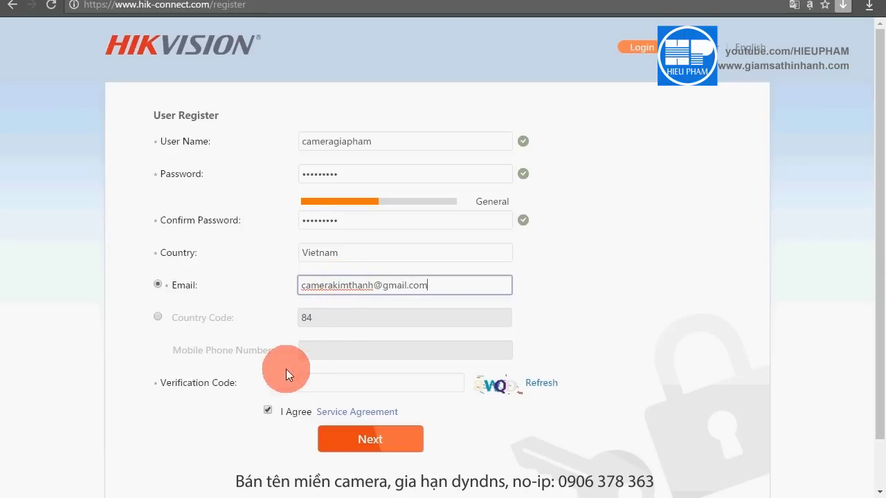
scroll(296, 404, "down", 1)
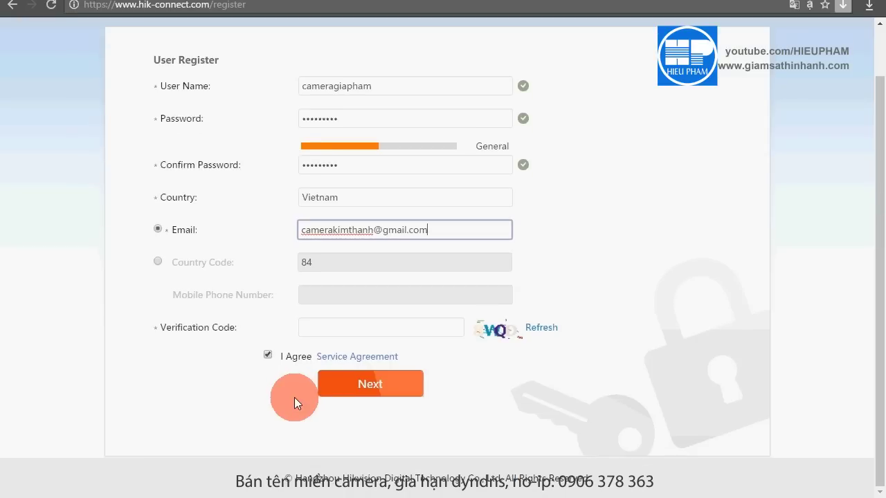
left_click(359, 339)
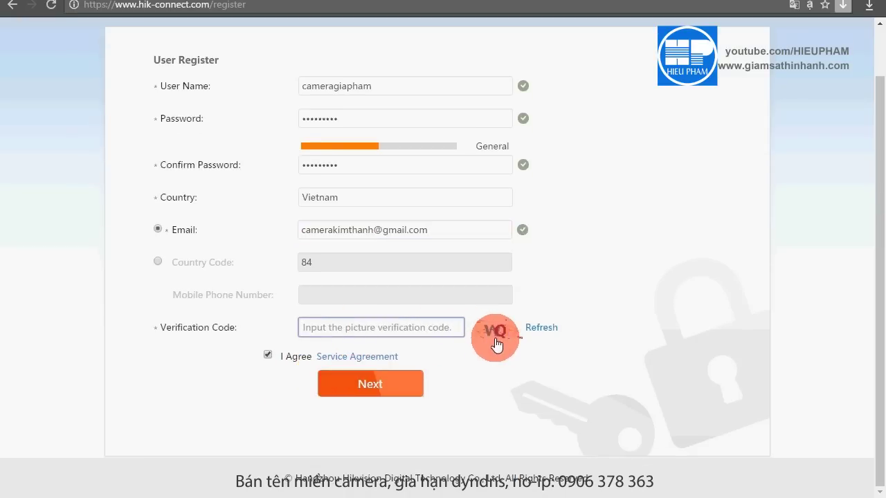
type("8")
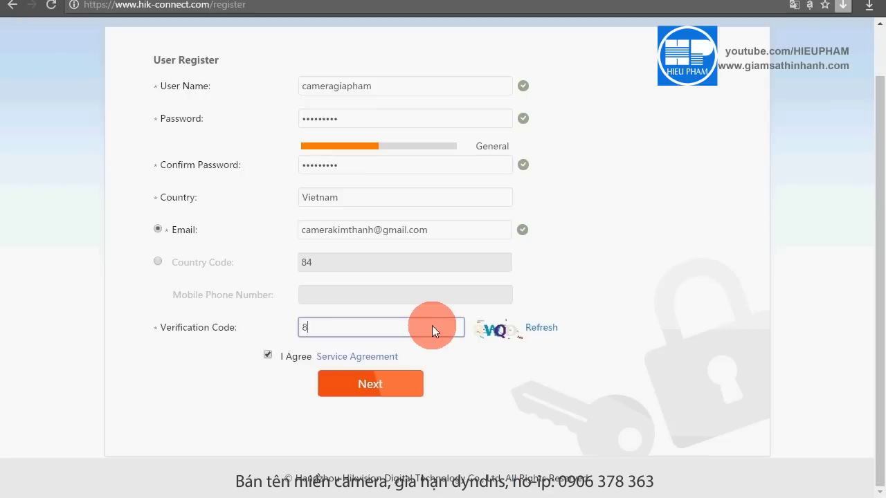
type("WW")
key("BackSpace")
left_click(542, 330)
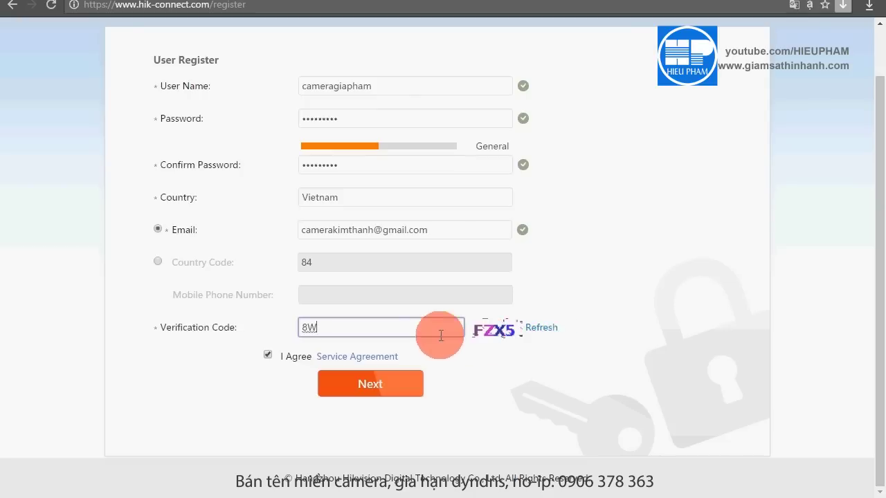
left_click(361, 324)
key("BackSpace")
key("BackSpace")
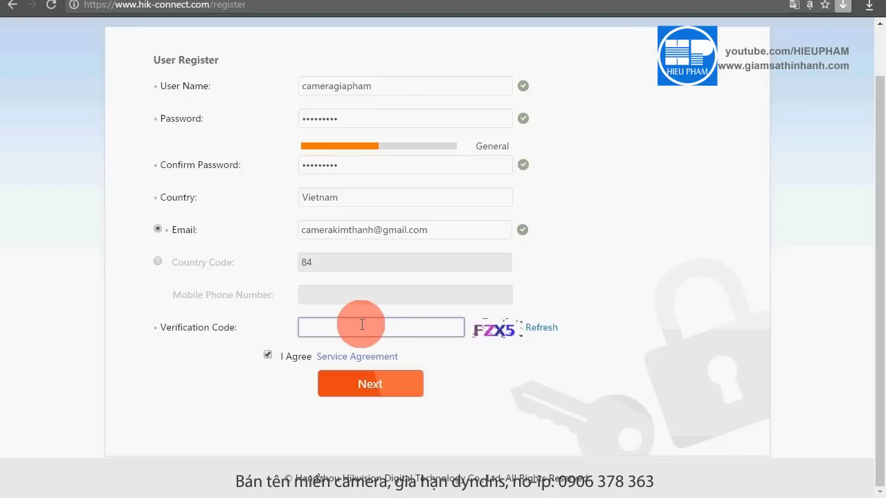
type("FZX5")
left_click(363, 387)
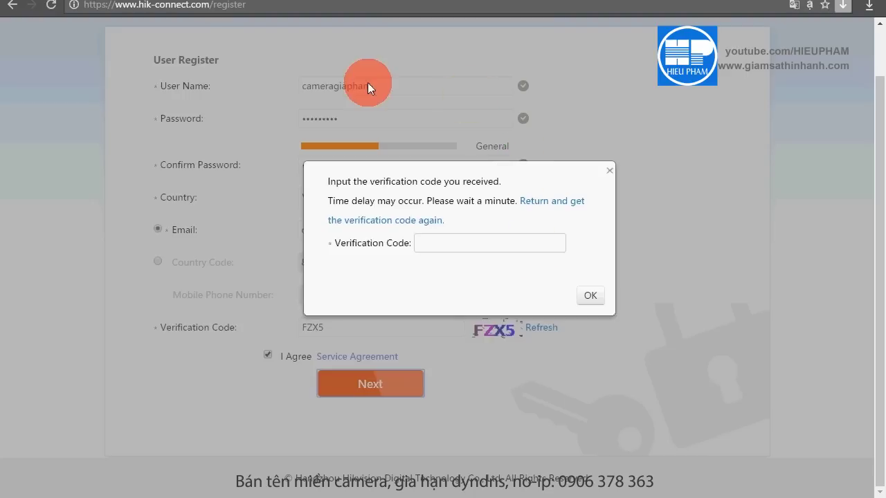
left_click(129, 3)
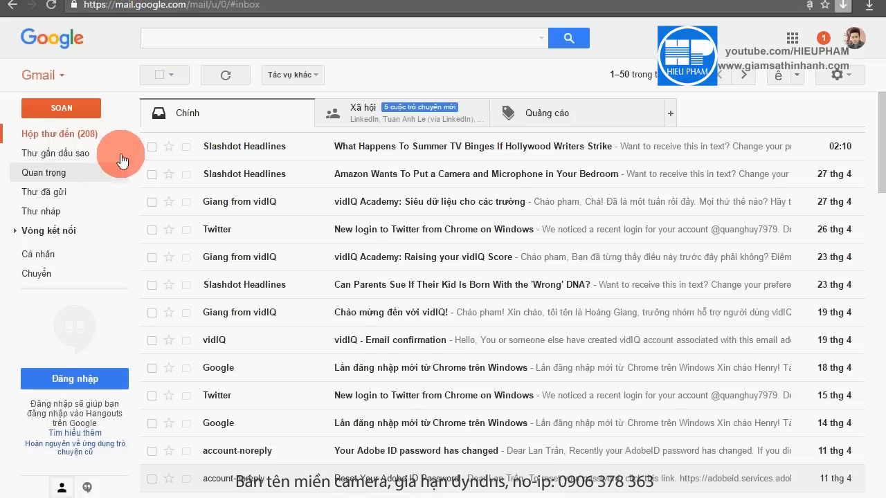
left_click(849, 42)
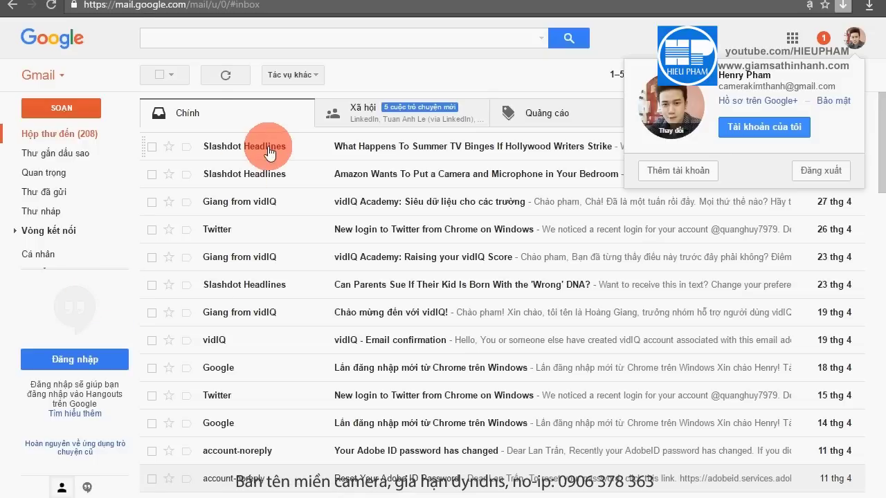
left_click(446, 72)
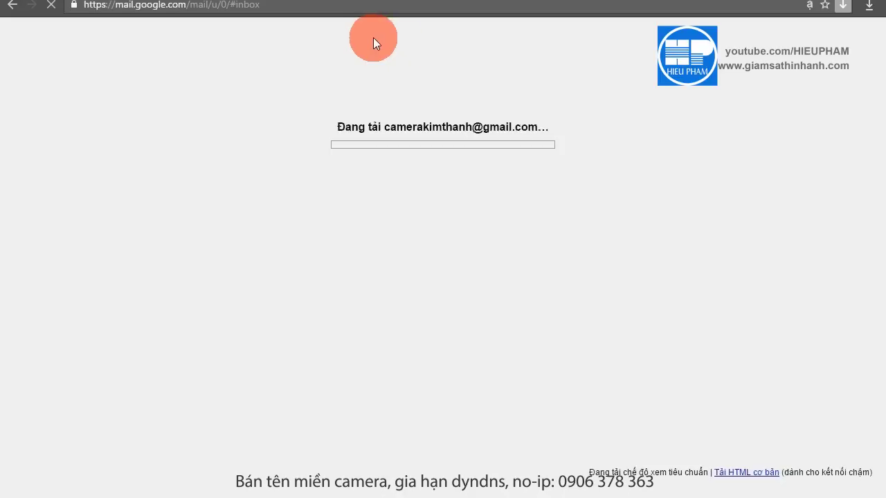
left_click(730, 497)
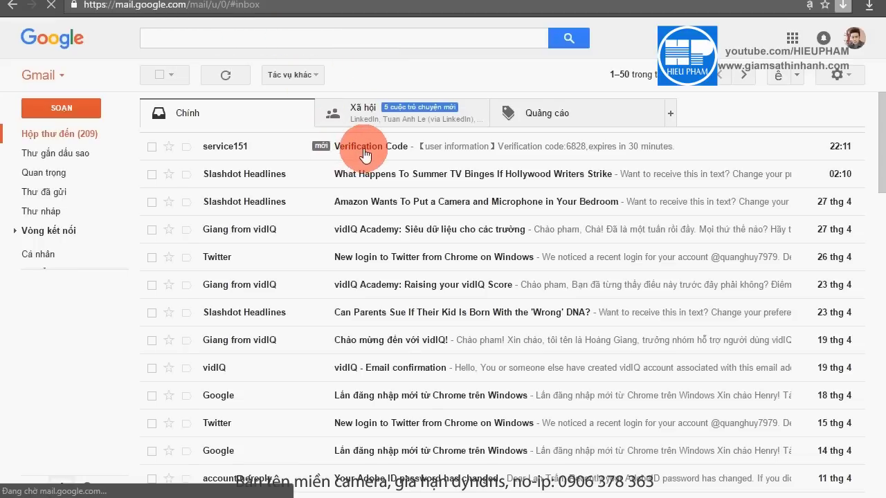
left_click(367, 152)
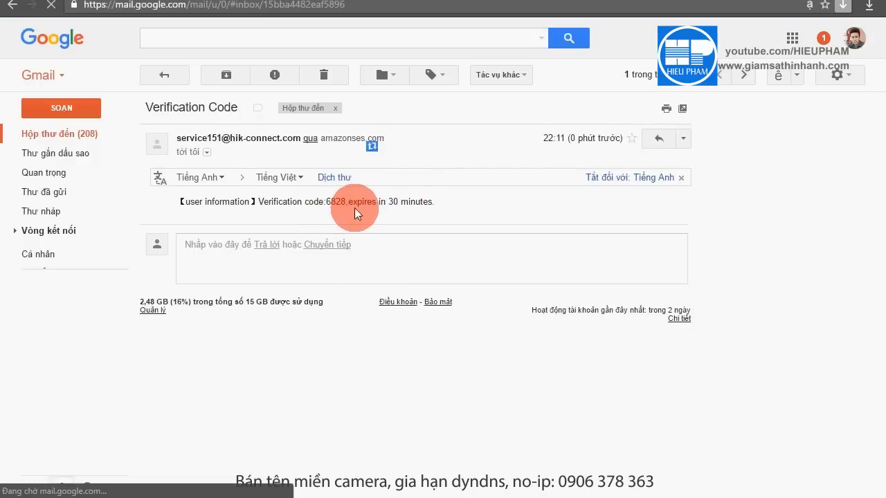
left_click(390, 32)
key("ctrl+Tab")
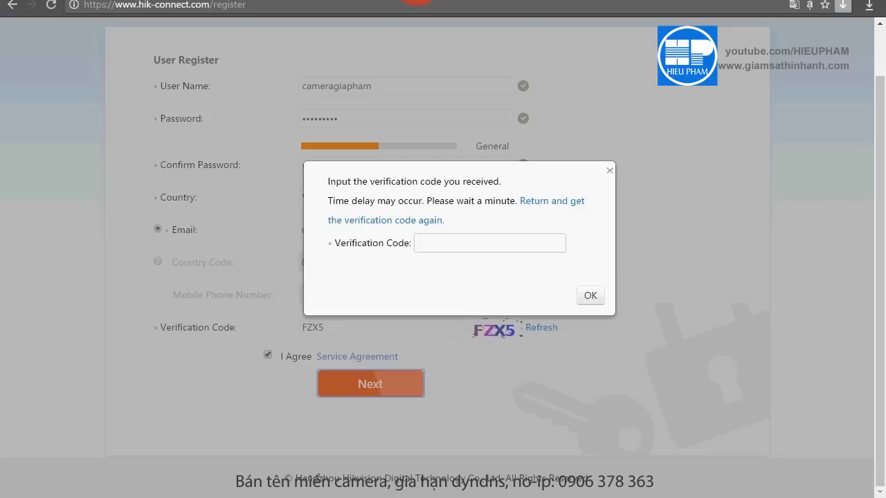
Confirm the Hik-Connect registration with the emailed verification code and open the empty Device Management list.
left_click(434, 241)
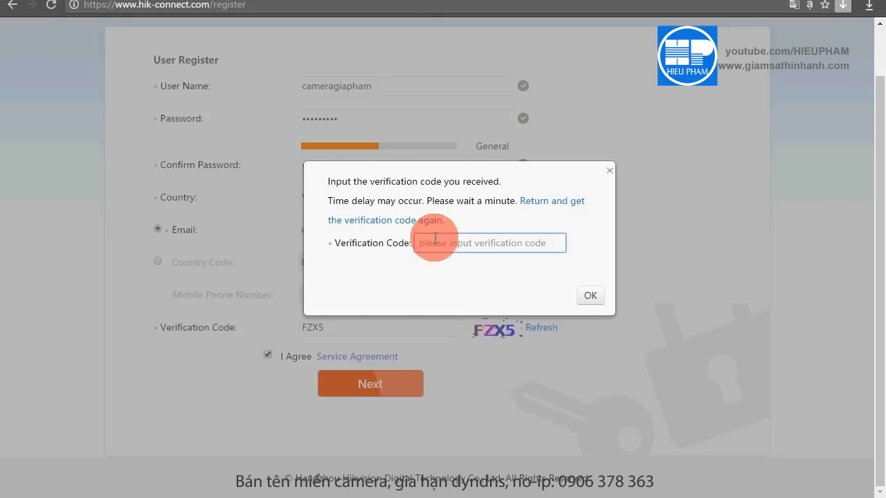
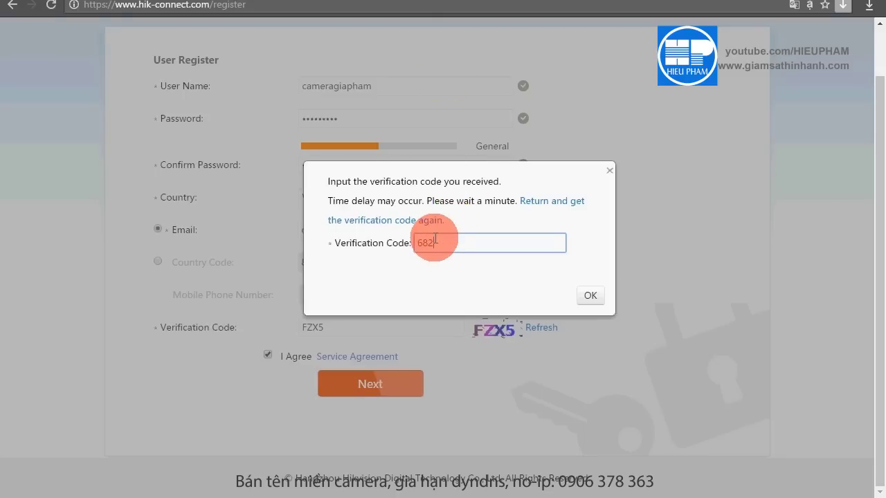
left_click(589, 297)
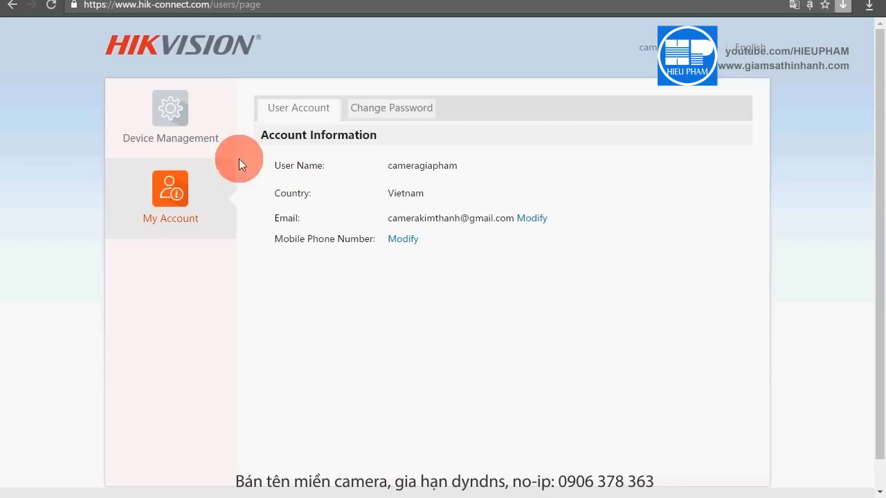
left_click(172, 116)
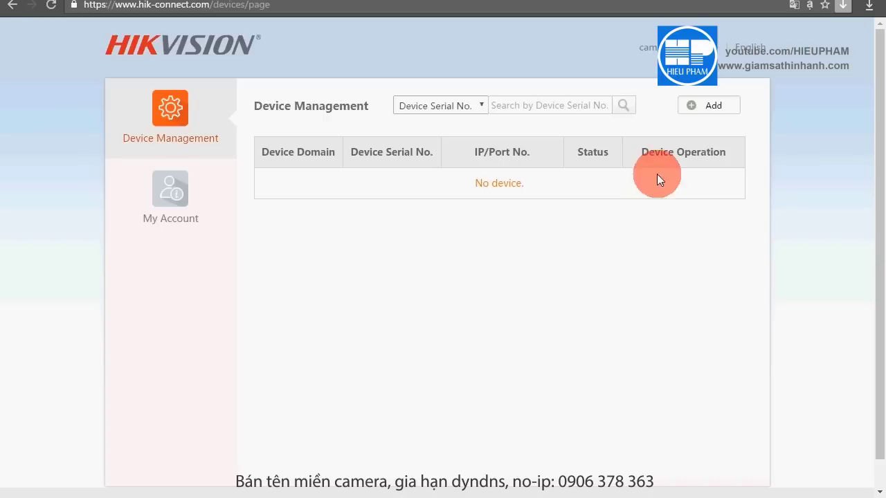
Start an Add Device by serial number, then bring back the DVR's port settings (HTTP 80, Server 8000).
left_click(710, 108)
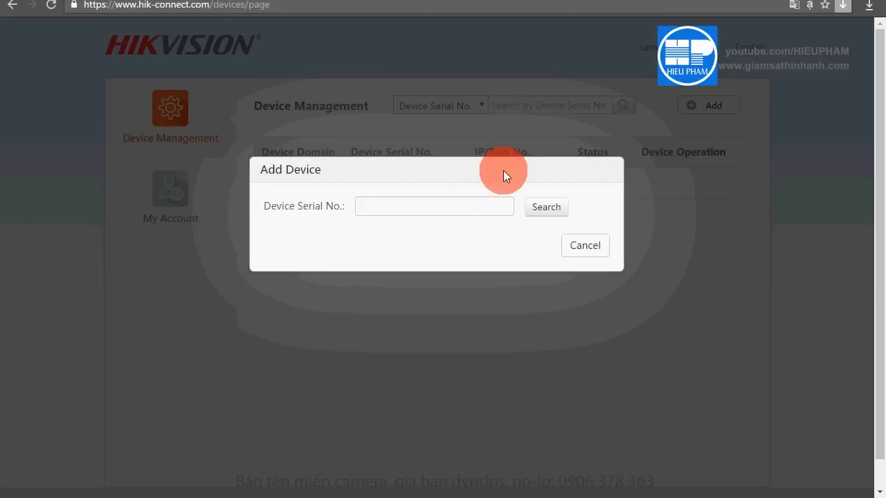
left_click(435, 204)
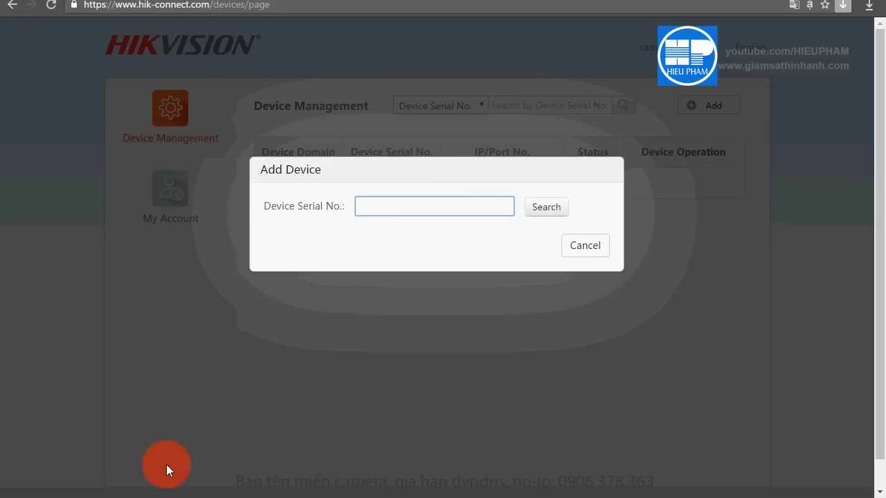
left_click(186, 492)
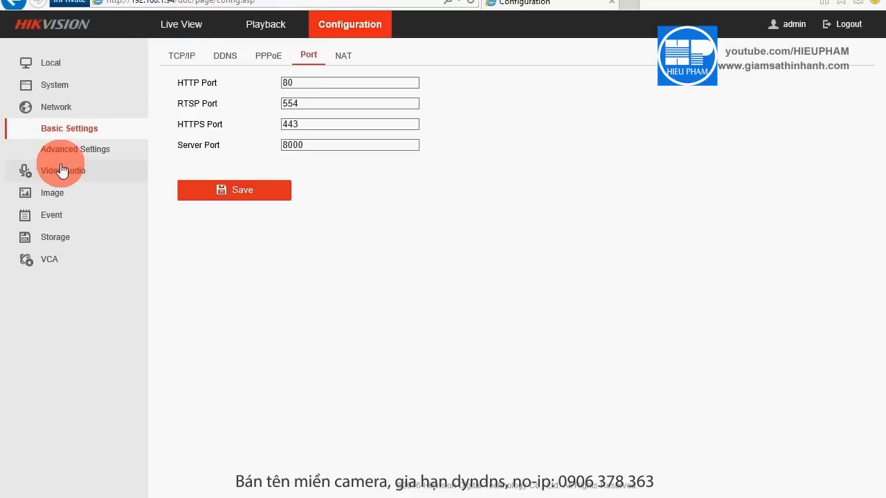
left_click(59, 90)
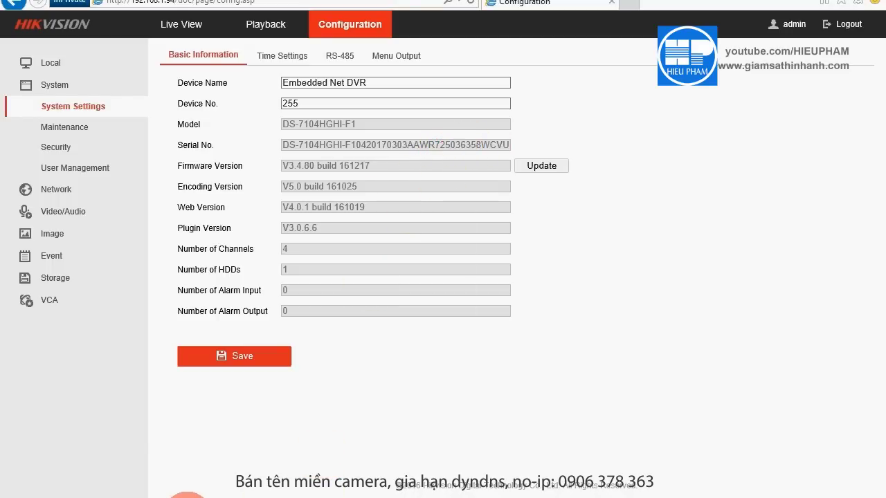
left_click(148, 495)
type("7")
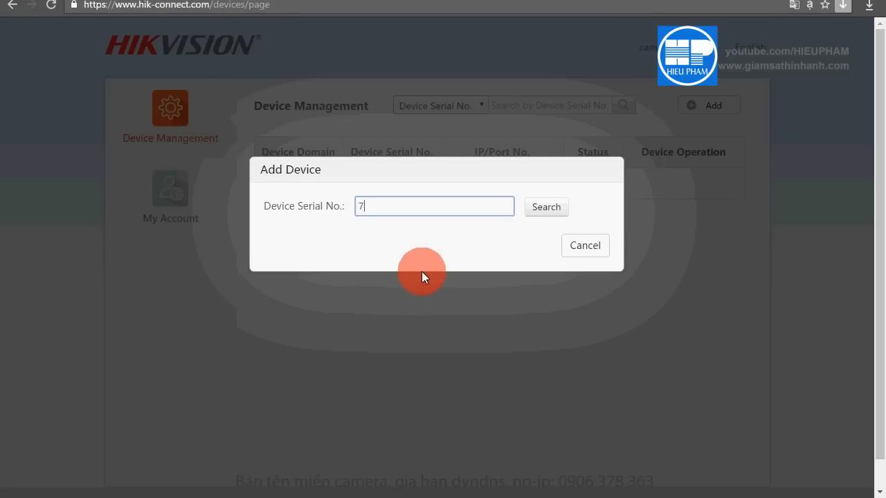
type("25036")
key("alt+Tab")
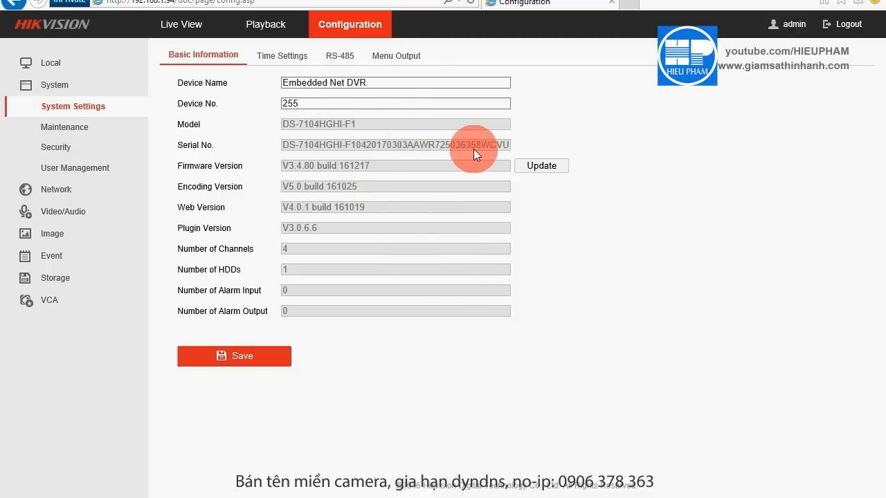
key("alt+Tab")
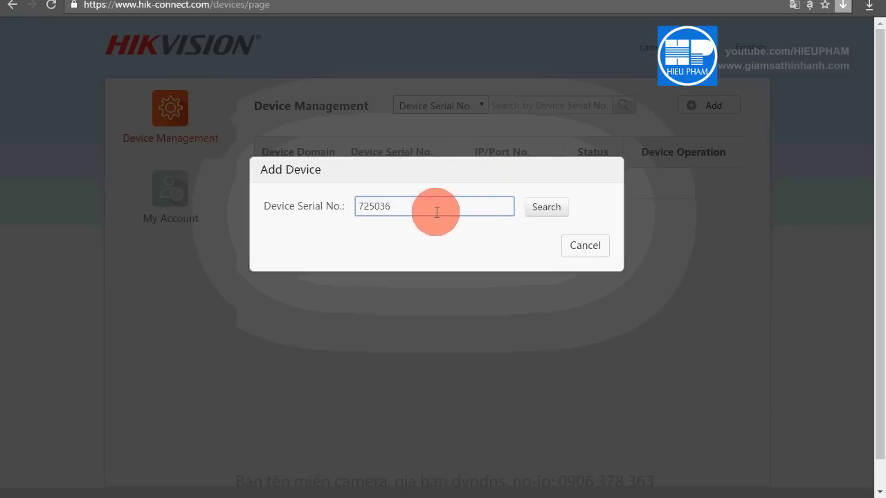
type("358")
Search the serial, pick the found DS-7104HGHI-F1 recorder to add, and ready its verification code field.
left_click(543, 211)
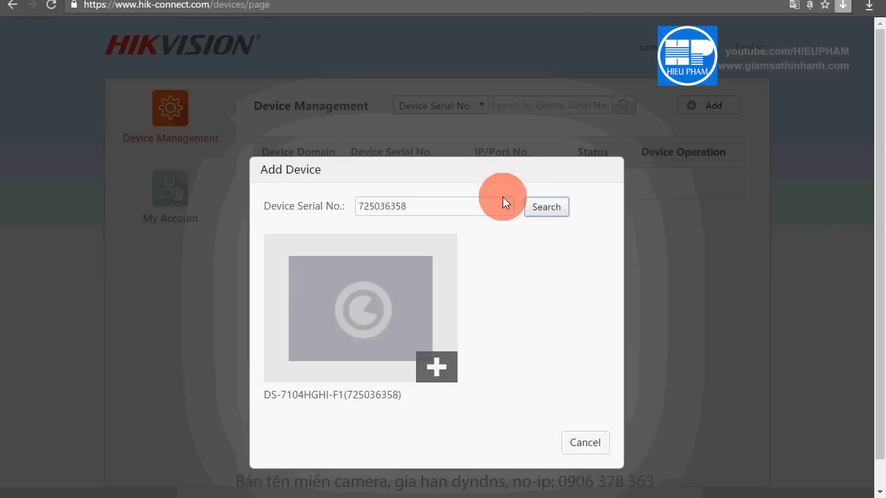
left_click(439, 377)
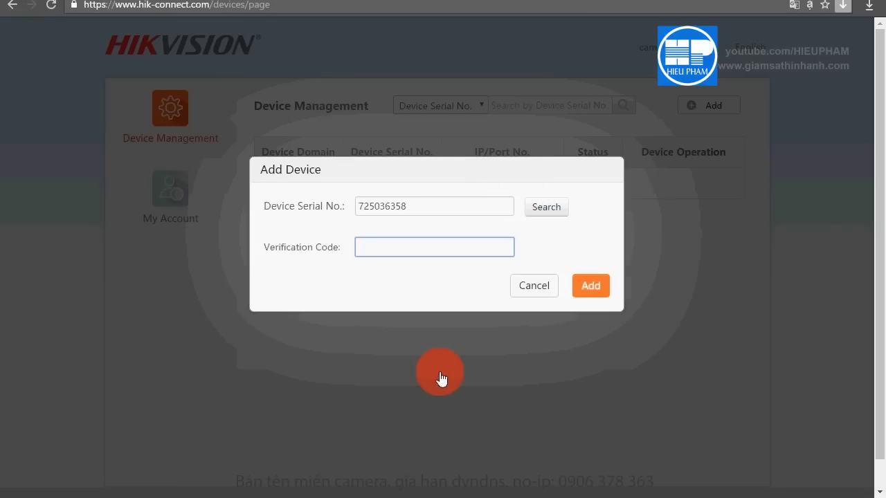
left_click(398, 254)
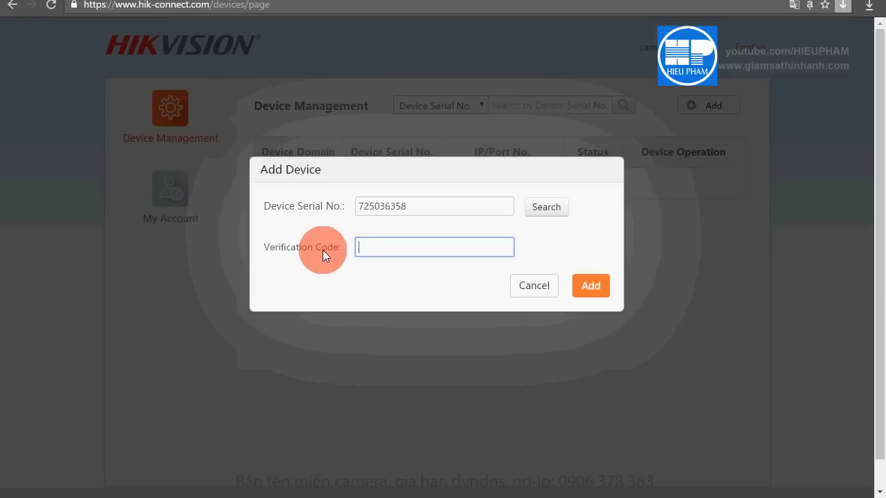
Show the DVR's Network > Advanced Settings Platform Access page with its verification code and Online status.
left_click(185, 497)
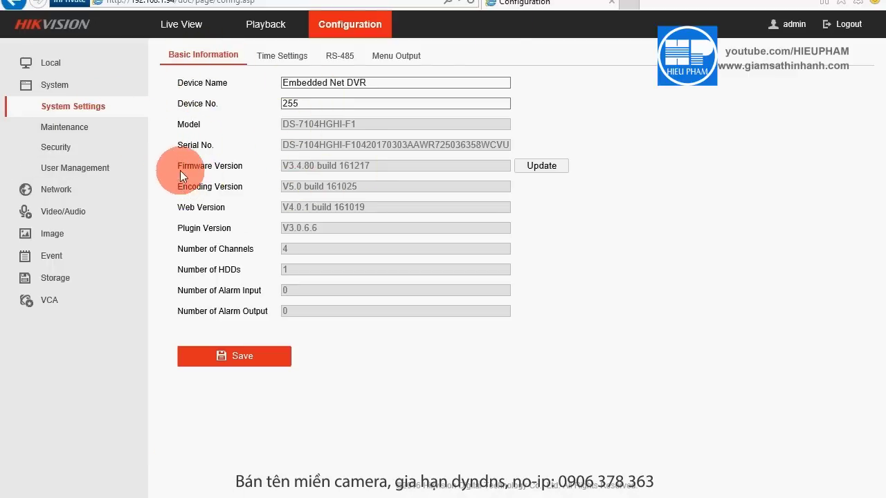
left_click(45, 191)
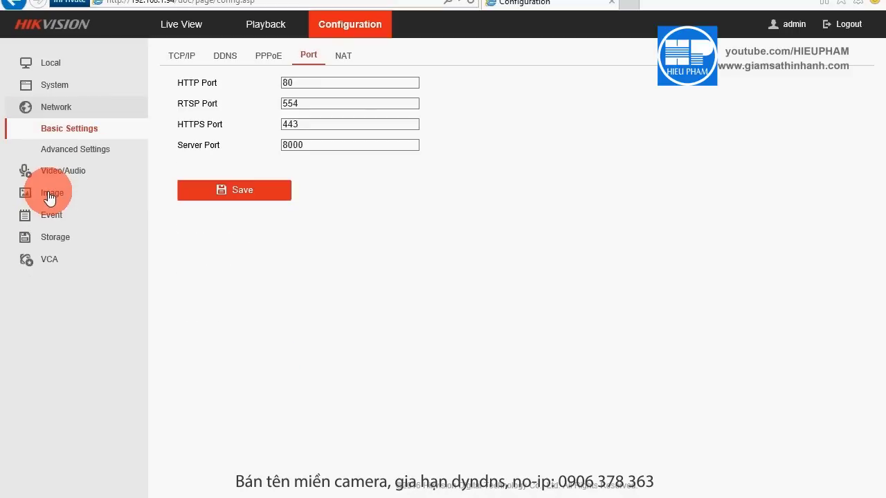
left_click(51, 151)
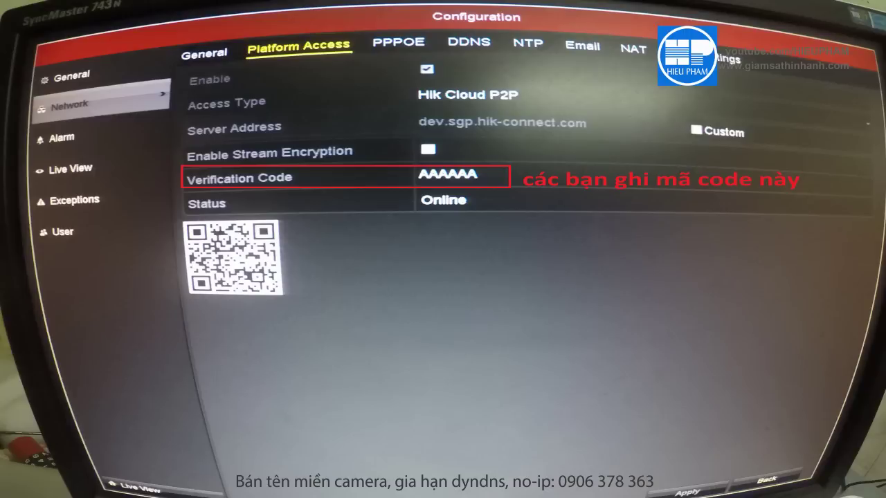
Enter the DVR's device verification code and add it, listing it Online at 42.118.97.124.
left_click(451, 246)
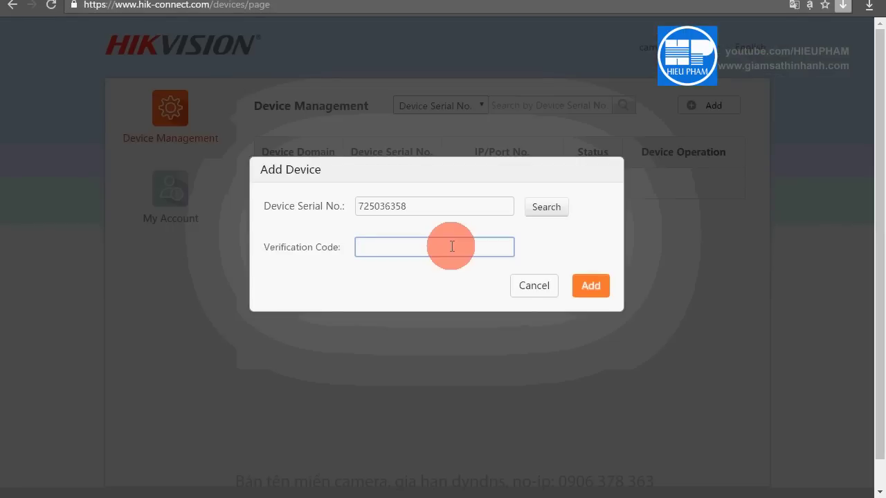
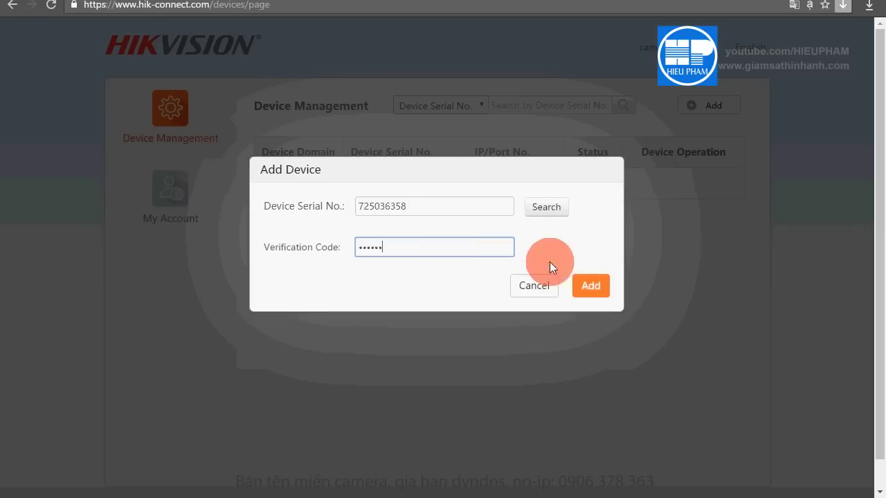
left_click(590, 288)
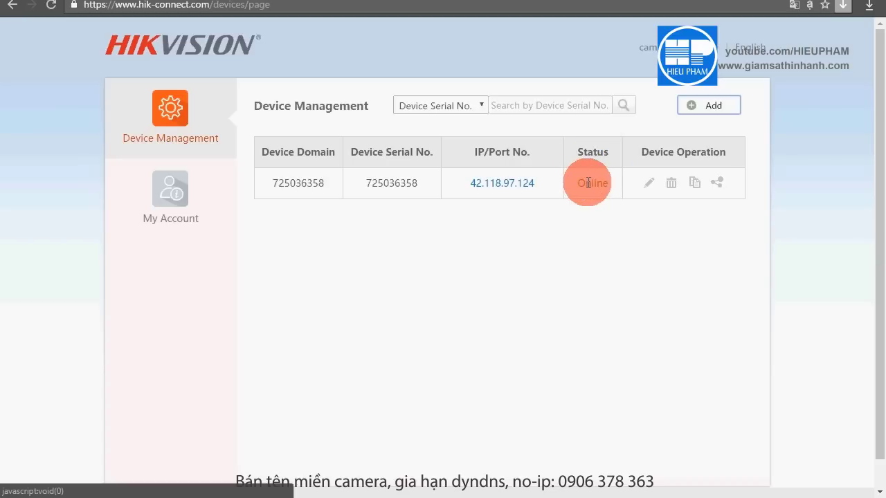
Replace the DVR's device domain with 'cameragiapham' and save the device information.
left_click(651, 183)
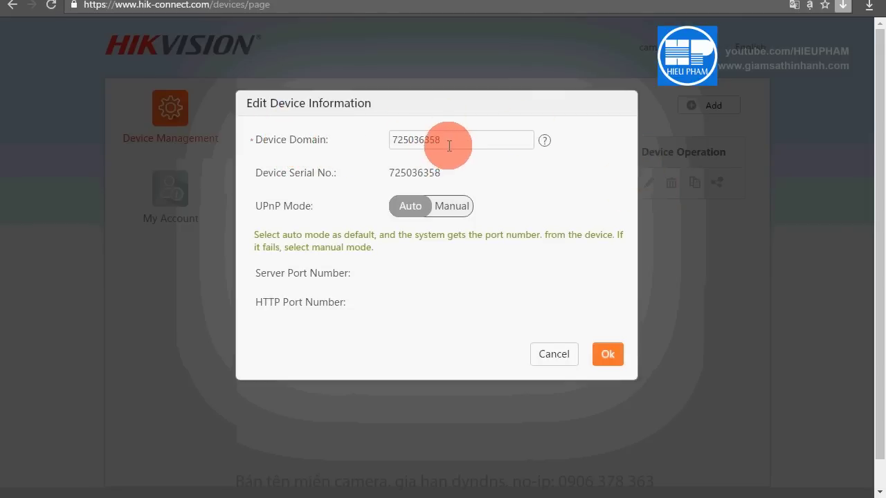
left_click_drag(450, 143, 398, 127)
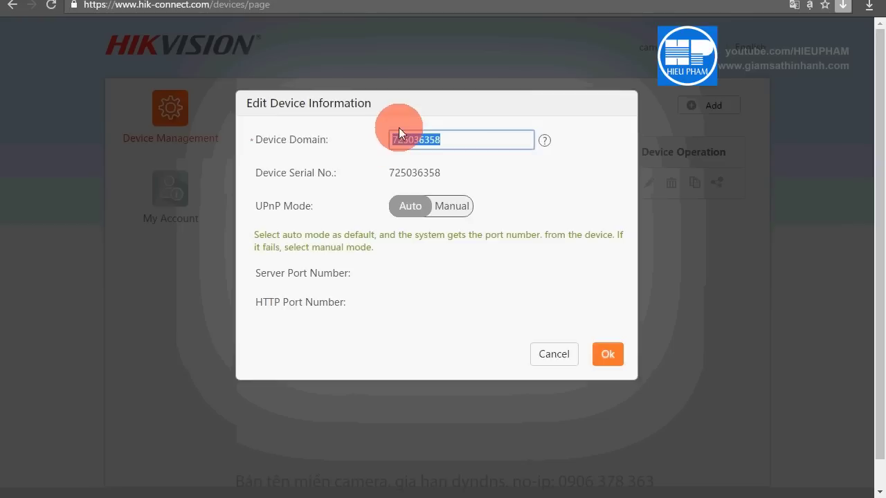
key("BackSpace")
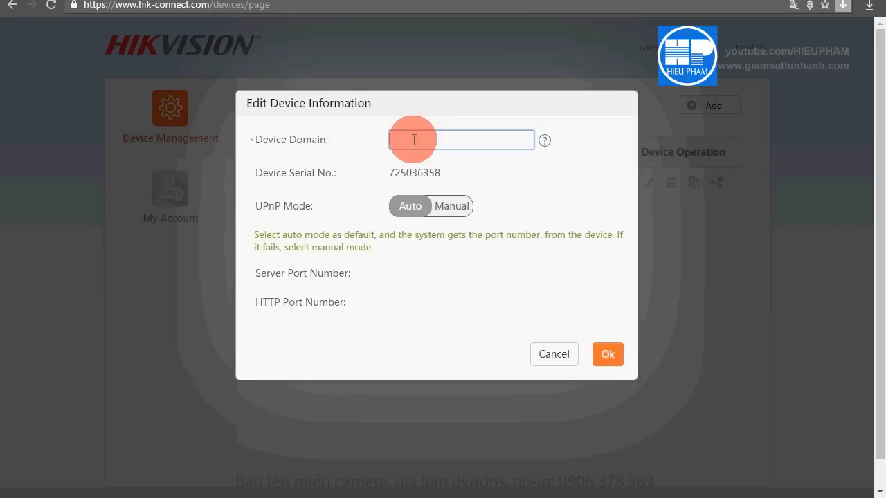
type("c")
key("BackSpace")
type("cameragiapham1")
left_click(482, 267)
left_click(603, 354)
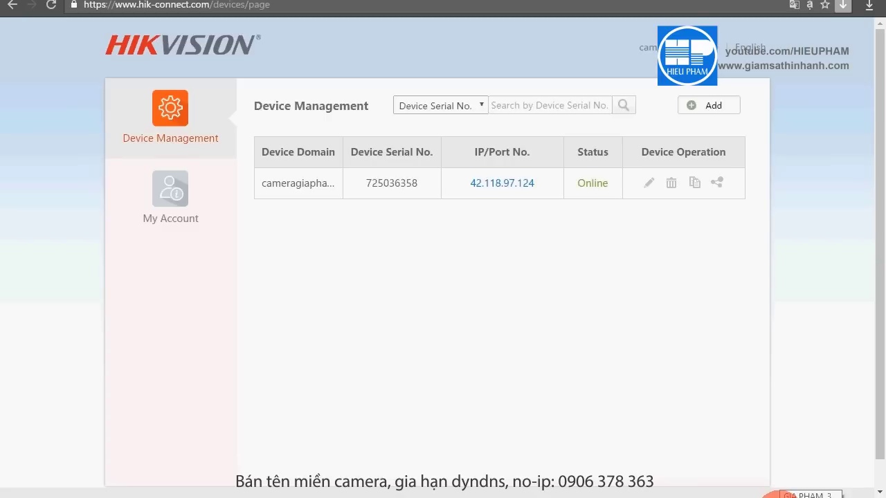
Disconnect the computer from its connected Wi-Fi network via the tray network flyout.
left_click(768, 496)
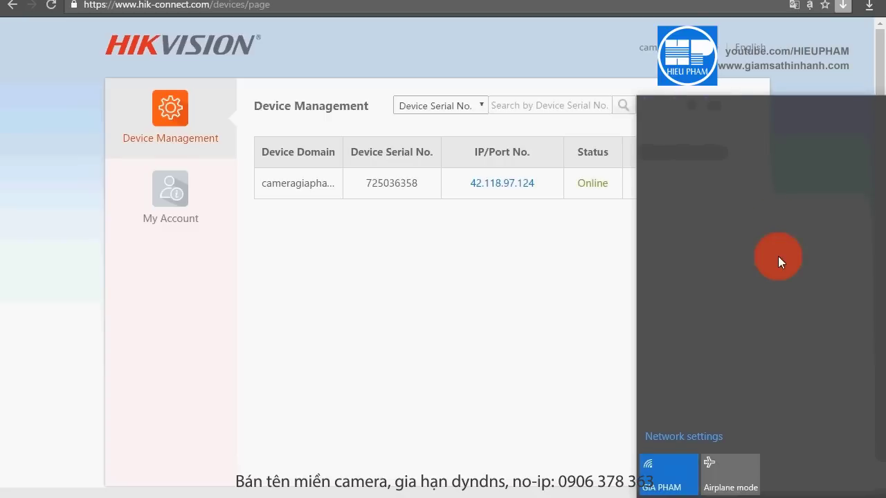
left_click(688, 235)
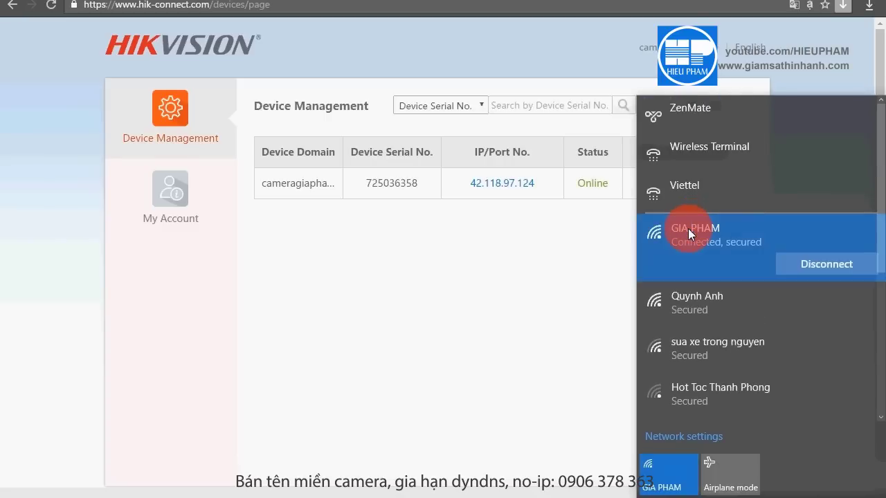
left_click(796, 264)
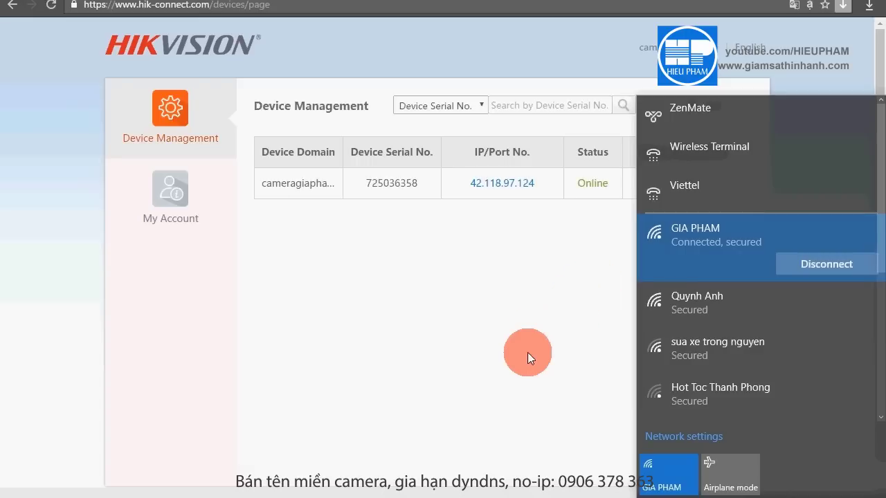
left_click(528, 355)
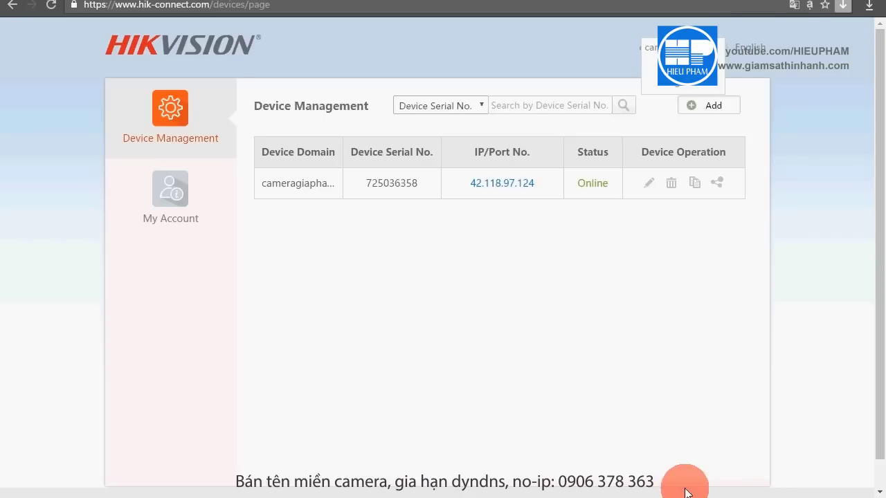
Connect the 3.5G HSUPA modem using the Viettel A (Vietnam) profile, then close the utility.
left_click(326, 497)
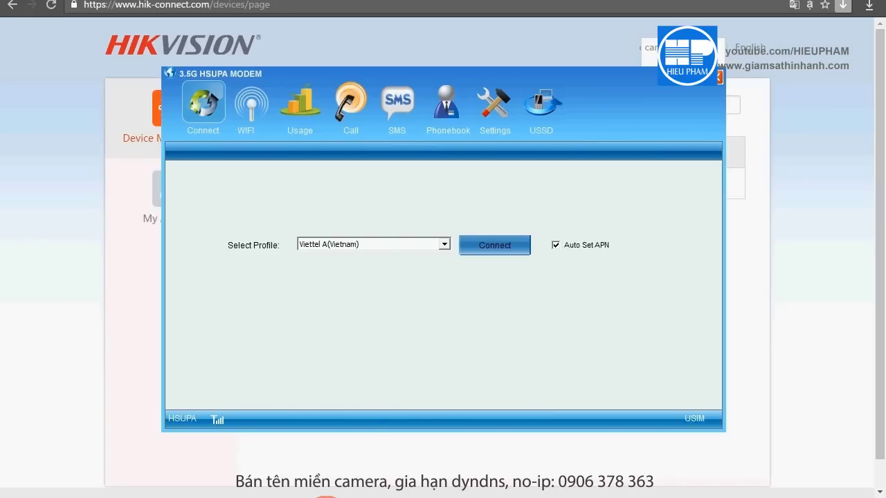
left_click(472, 241)
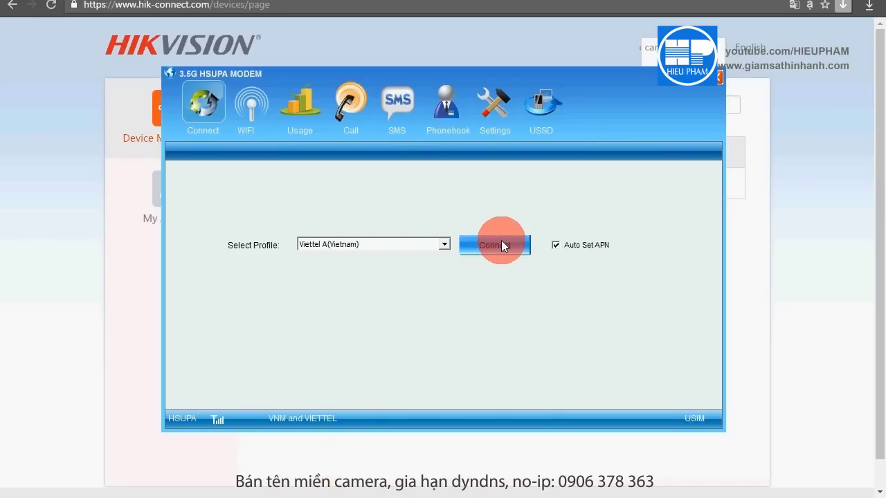
left_click(500, 242)
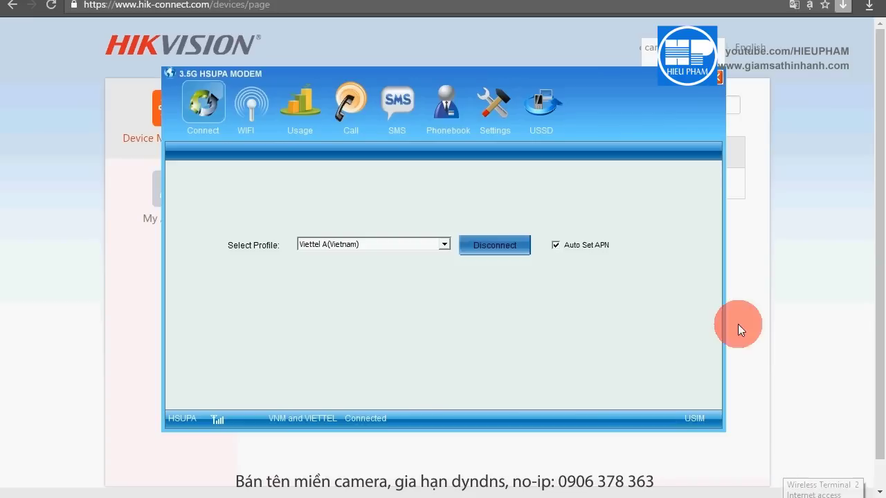
left_click(718, 76)
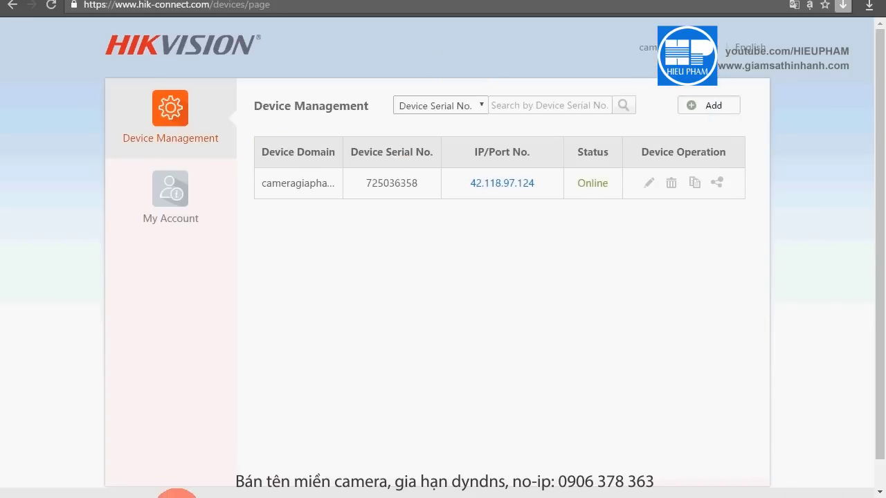
left_click(168, 494)
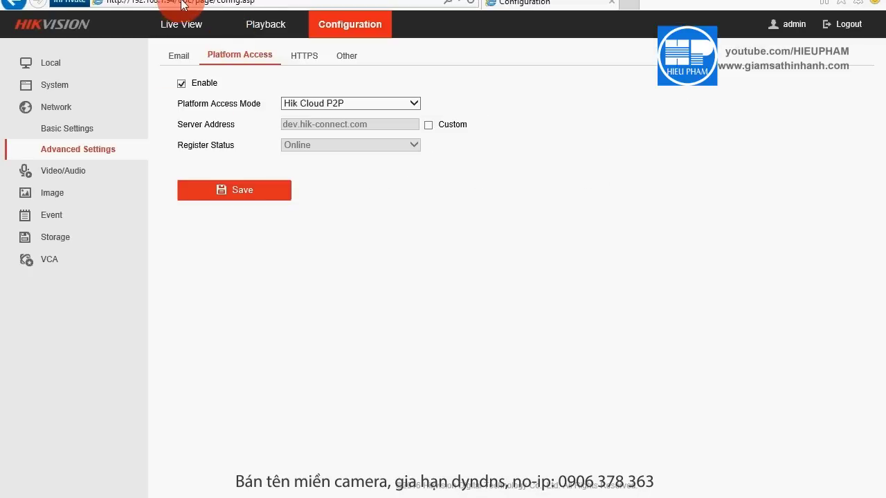
left_click(240, 4)
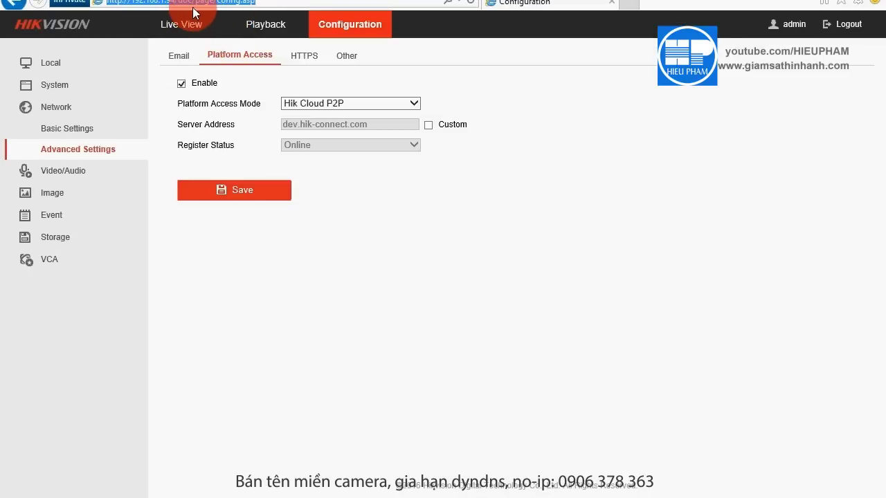
type("h")
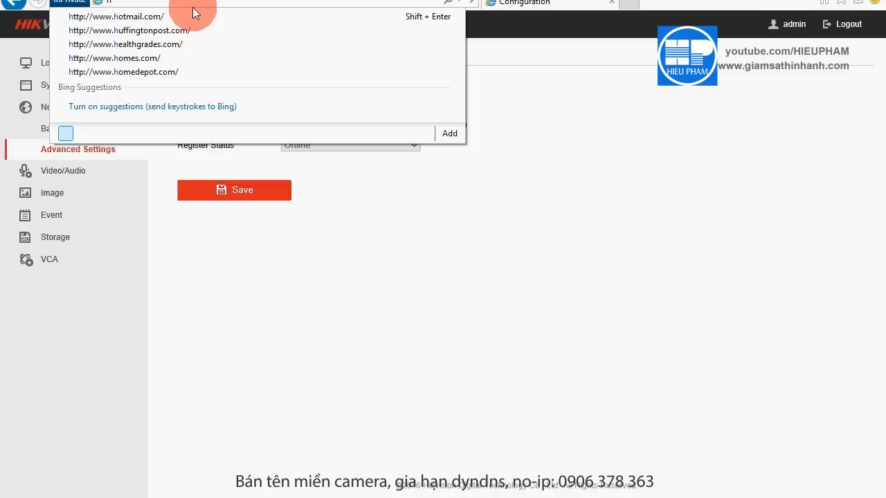
key("BackSpace")
type("ww")
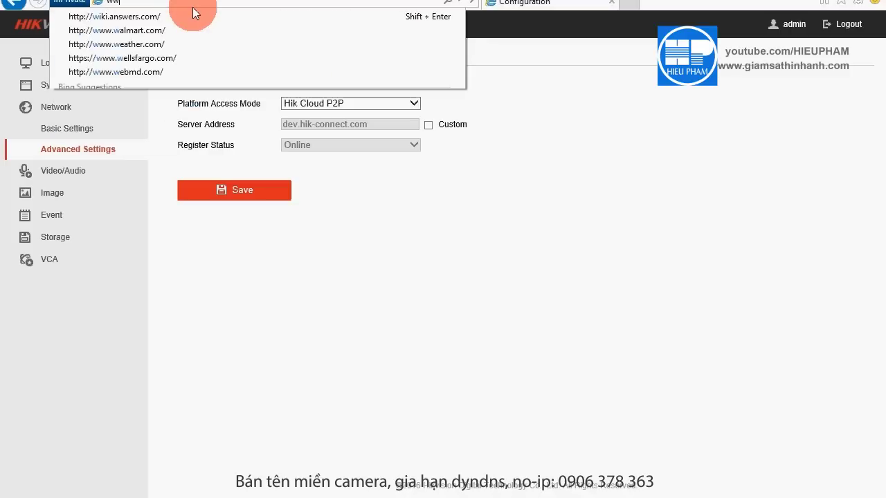
type("w")
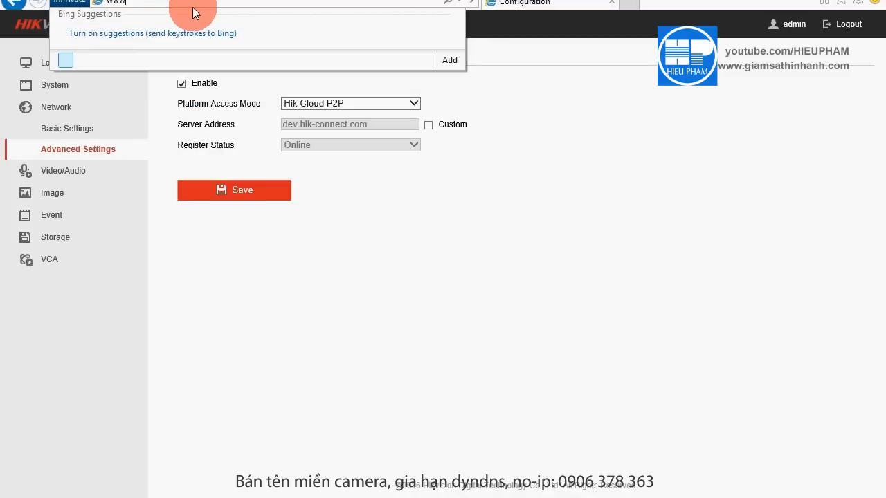
type(".hi")
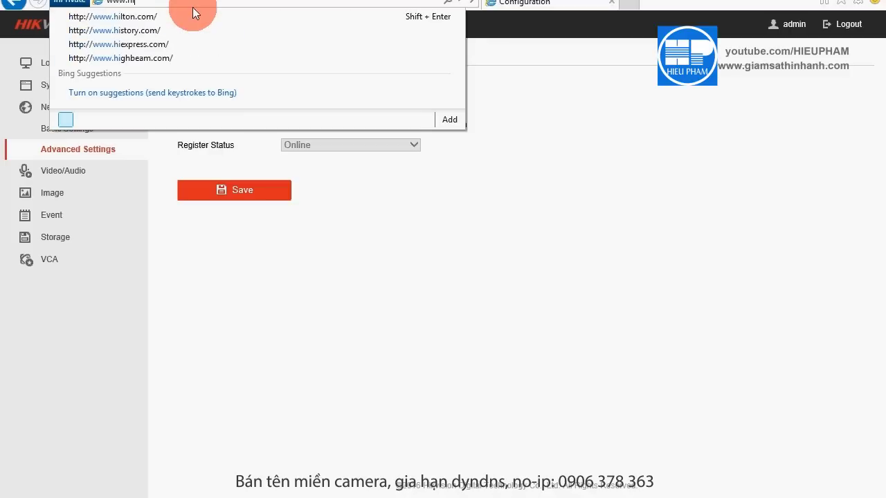
type("k-con")
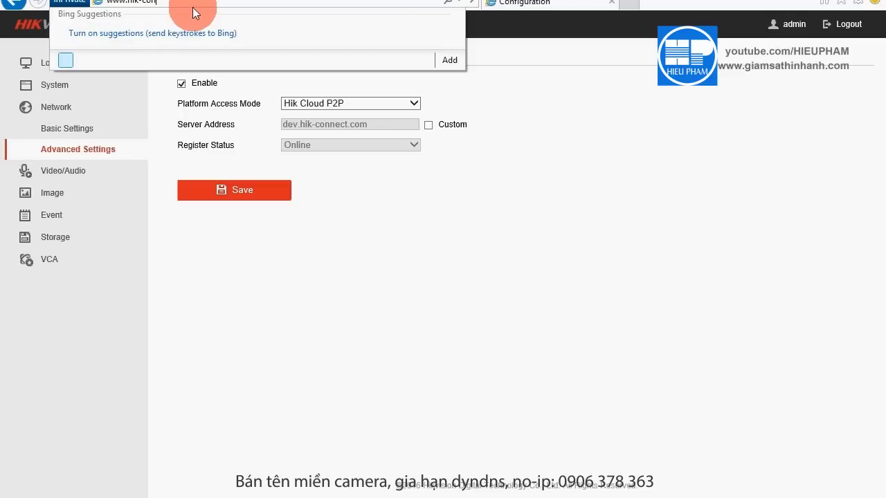
type("nect.com/cameragiapham1")
key("Return")
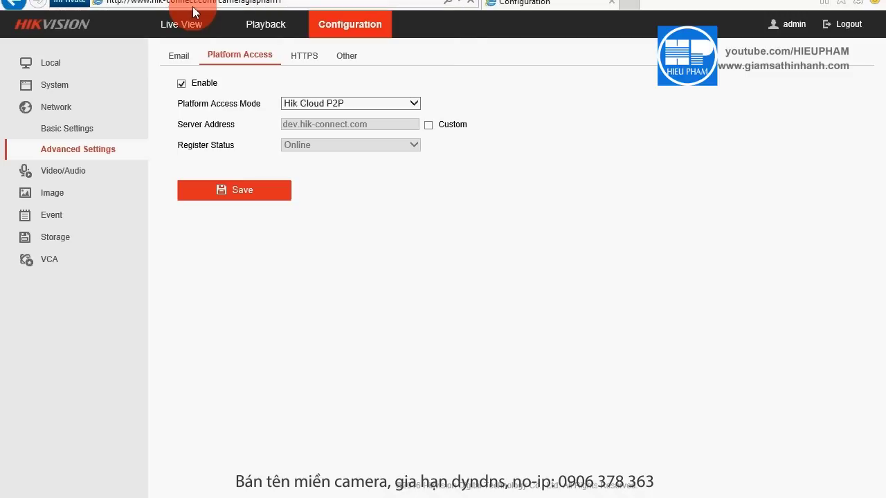
Dismiss the hik-connect.com cookie notice and enter an account name.
left_click(294, 7)
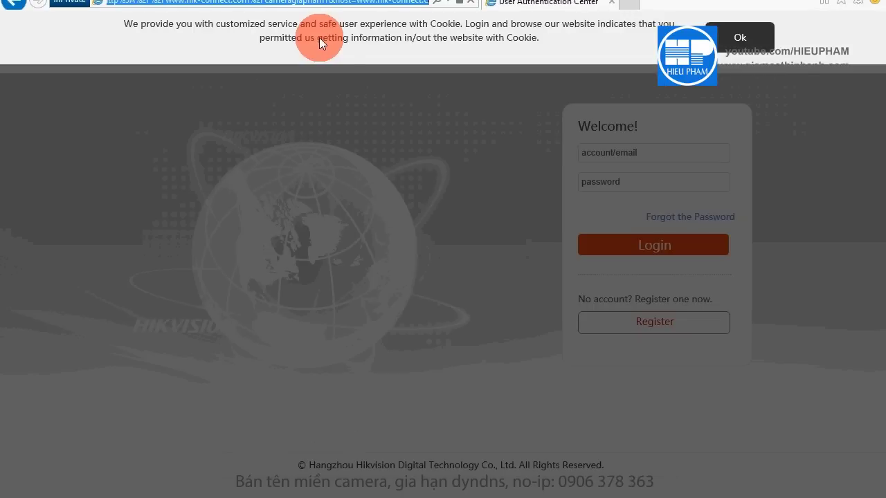
left_click(738, 36)
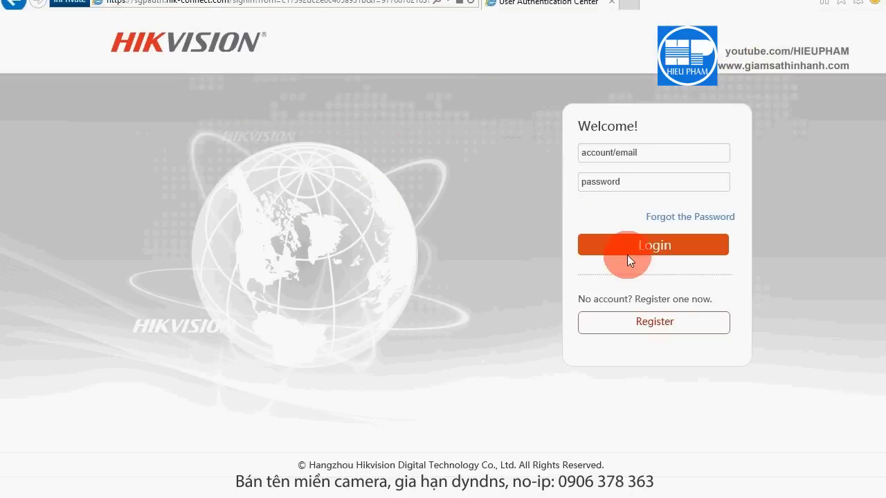
left_click(642, 150)
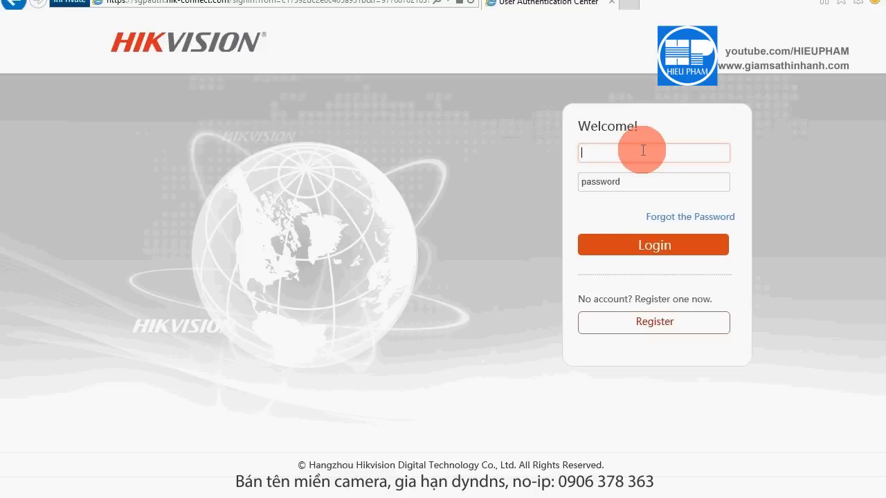
type("admin")
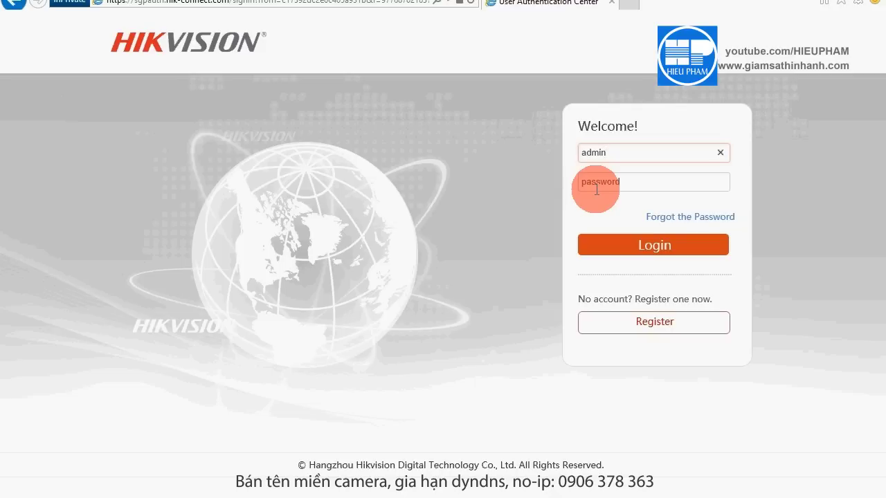
left_click(610, 182)
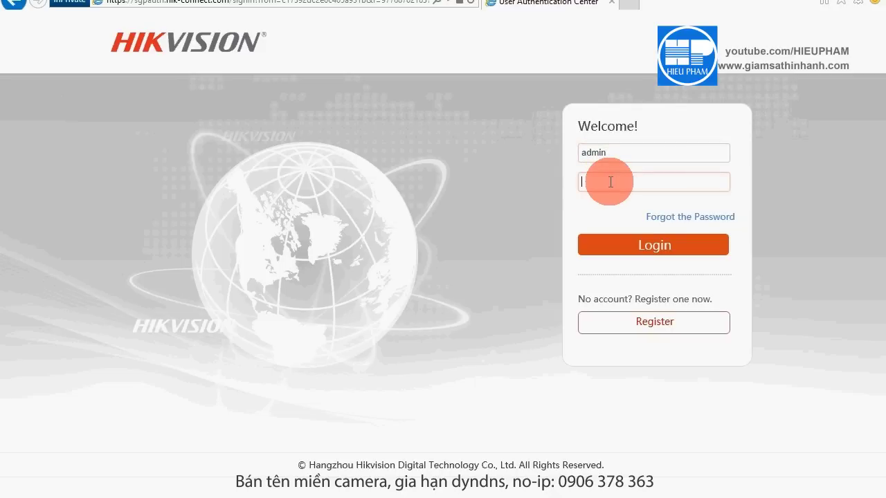
Correct the account name to the Hik-Connect account, enter its password and log in.
left_click(613, 155)
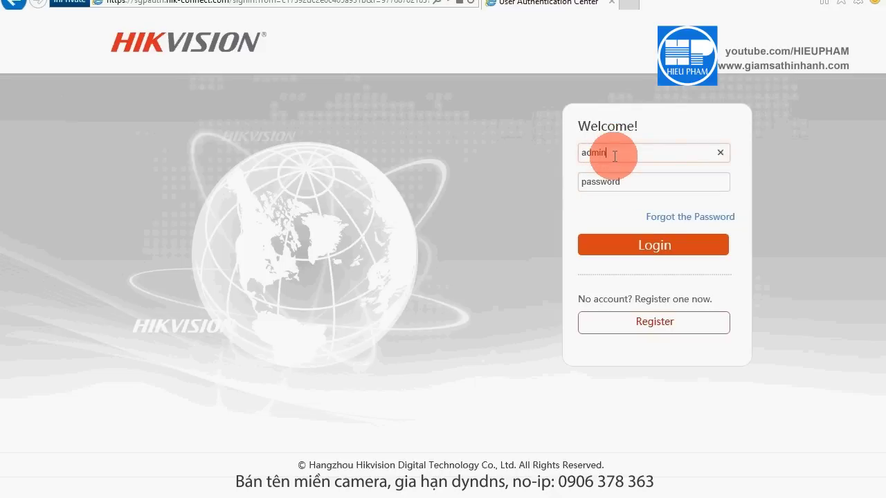
key("BackSpace")
key("BackSpace")
key("BackSpace")
key("BackSpace")
key("BackSpace")
type("ca")
key("BackSpace")
key("BackSpace")
type("cameragiapham")
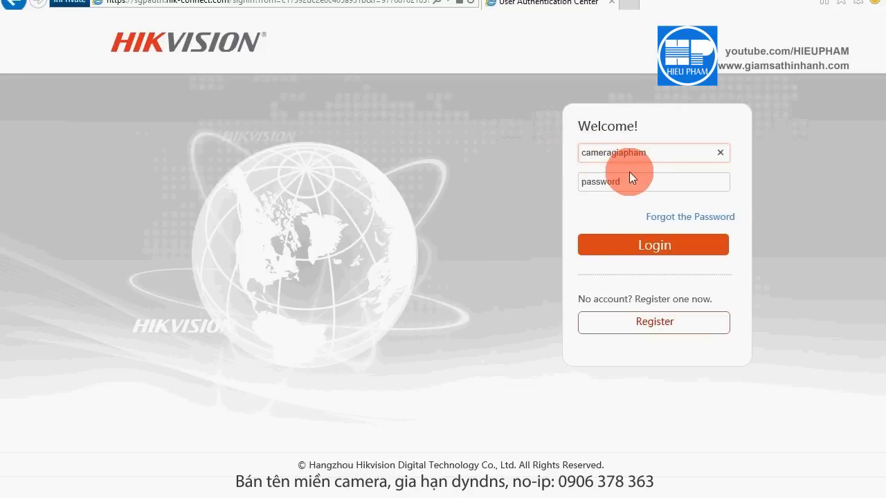
left_click(618, 184)
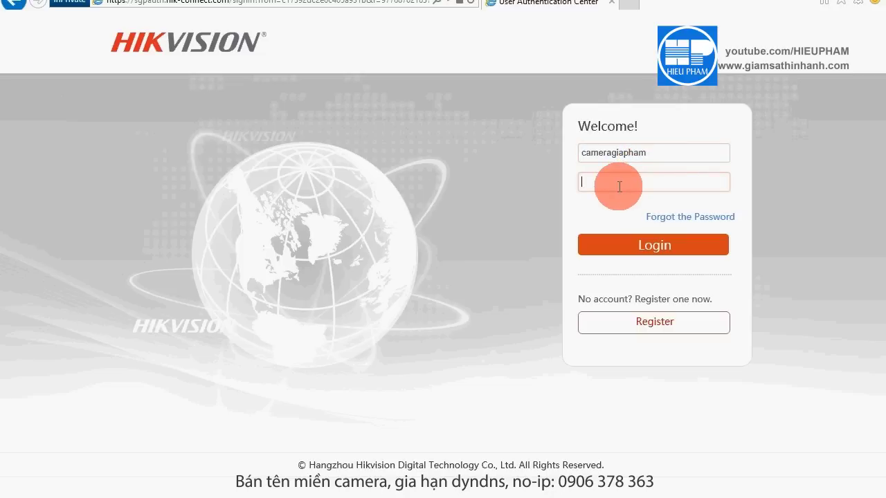
type("•••••••••")
left_click(653, 250)
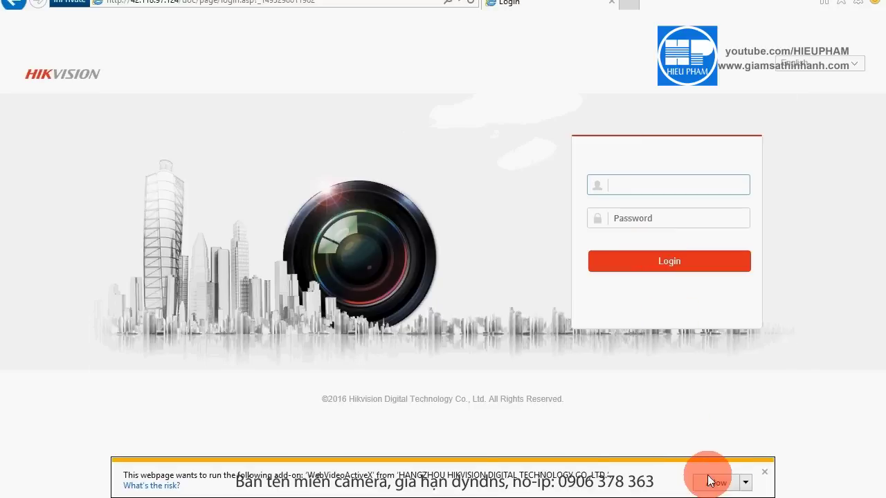
Allow the DVR's video add-on, then log in to the DVR as admin with its password.
left_click(709, 483)
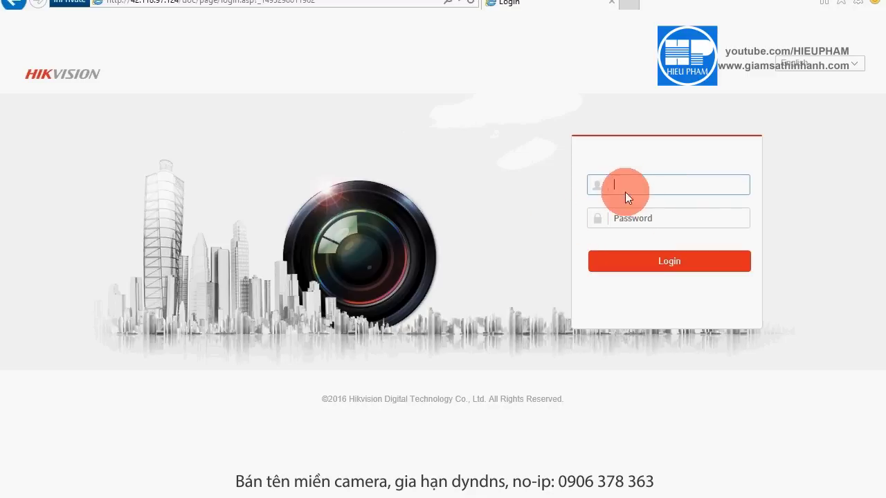
type("admin")
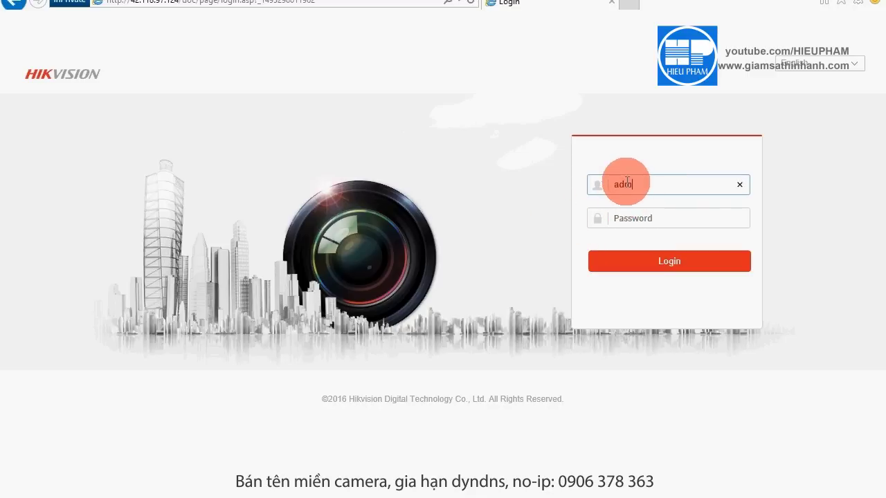
left_click(627, 211)
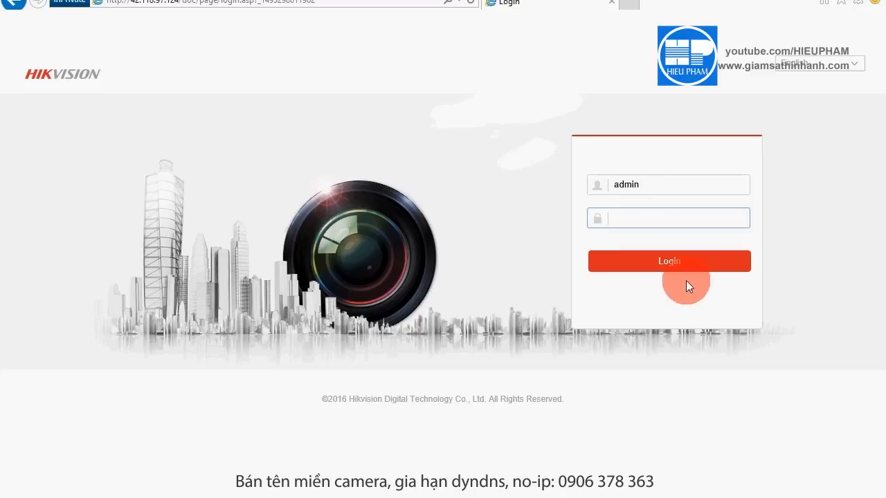
type("•••••••••")
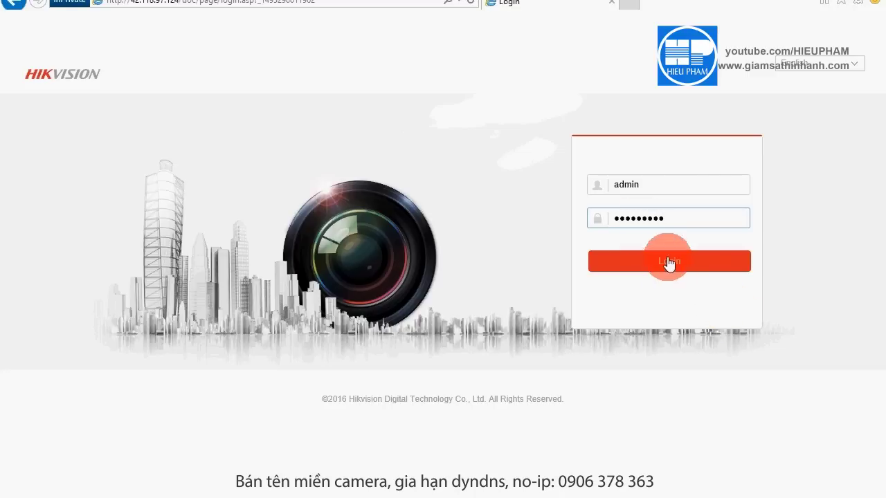
left_click(668, 262)
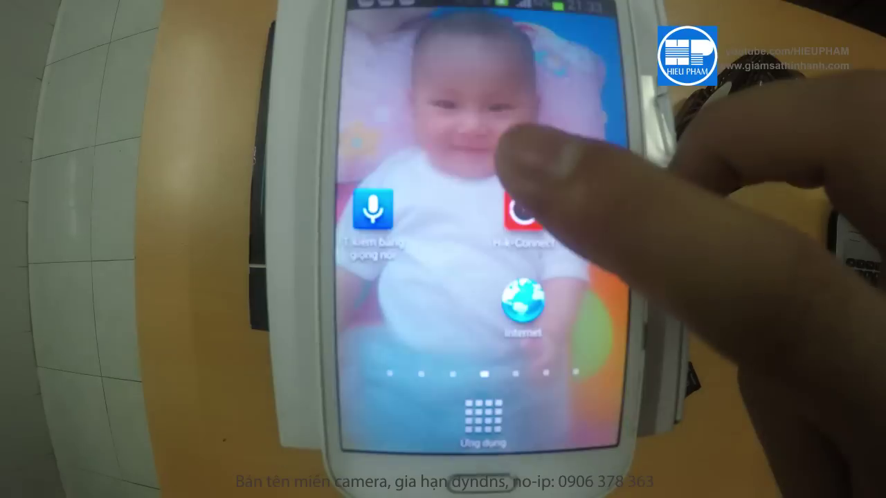
Launch the Hik-Connect phone app and bring up the Hik-Connect account sign-in form.
left_click(523, 211)
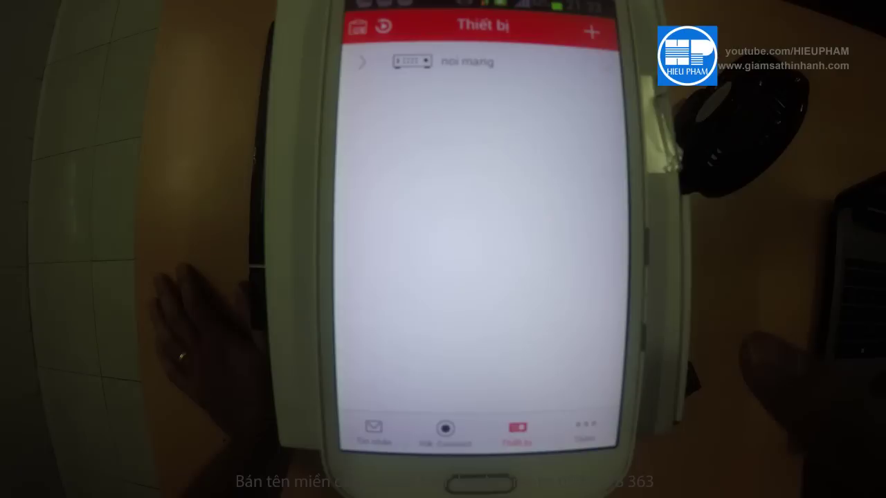
left_click(446, 425)
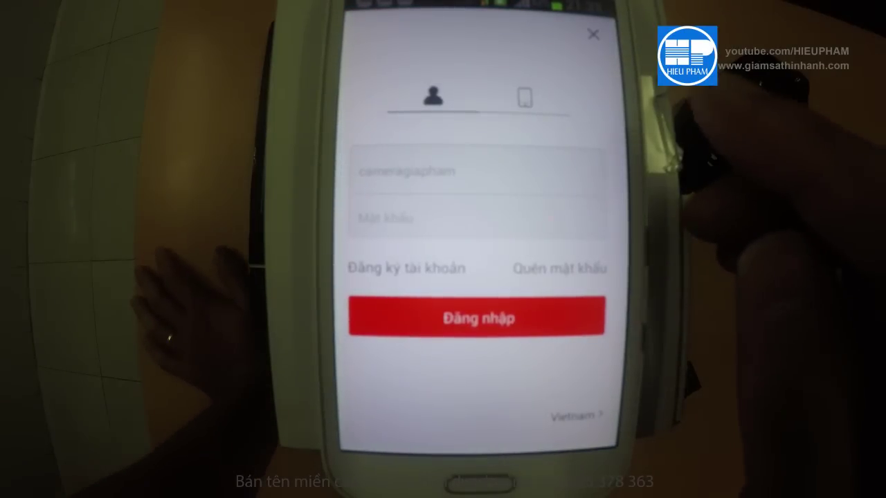
left_click(429, 217)
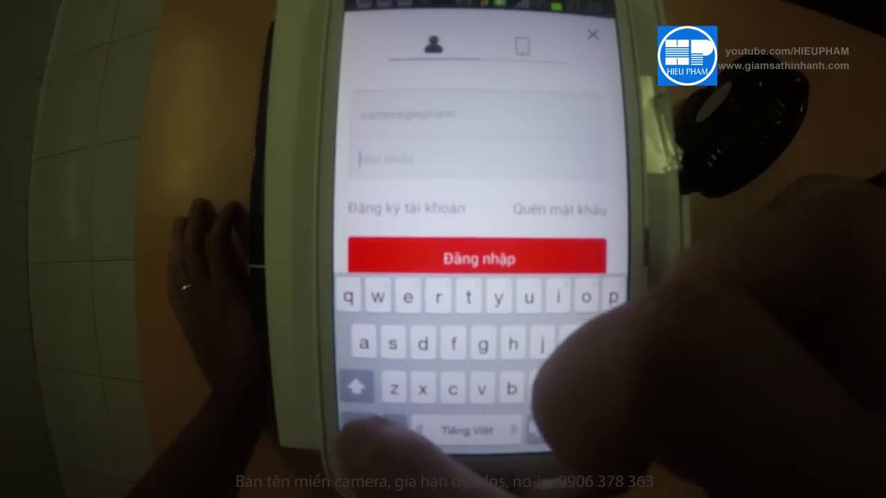
Enter the Hik-Connect account password and tap Đăng nhập to sign in.
left_click(360, 425)
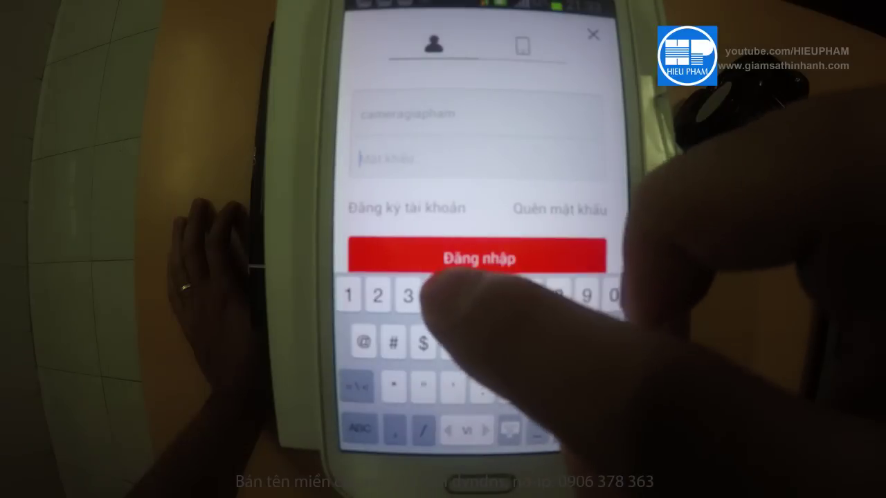
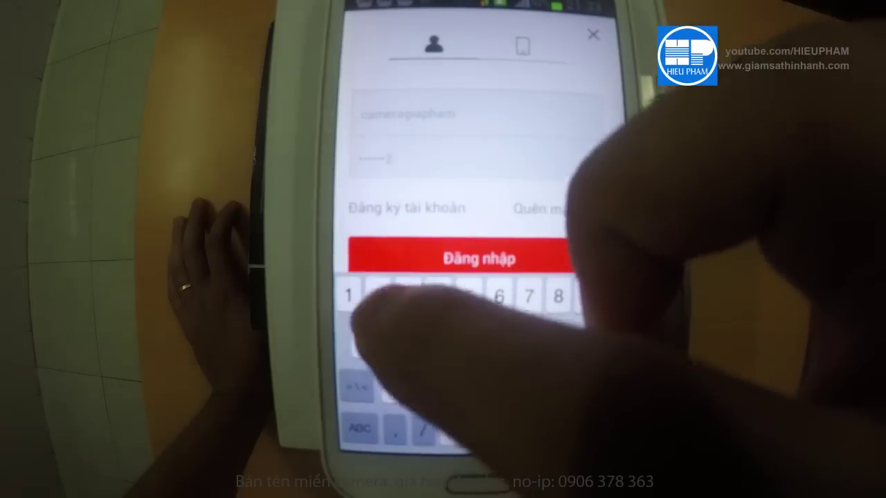
left_click(359, 429)
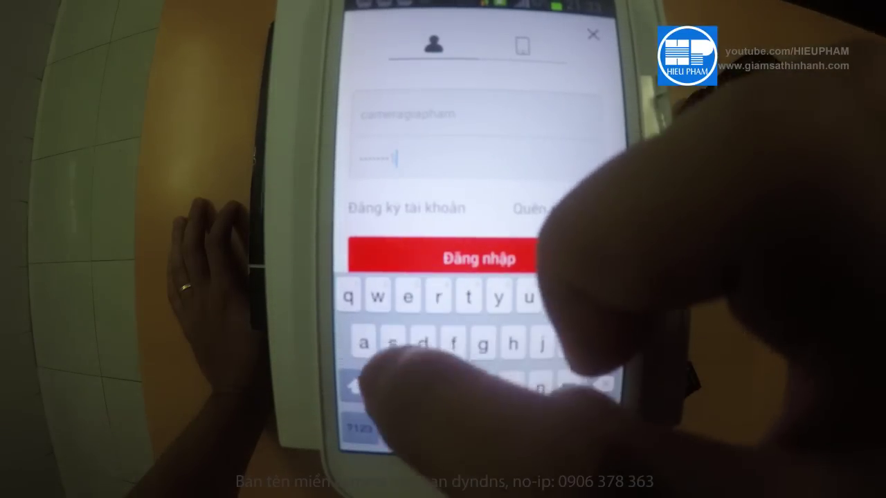
type("a")
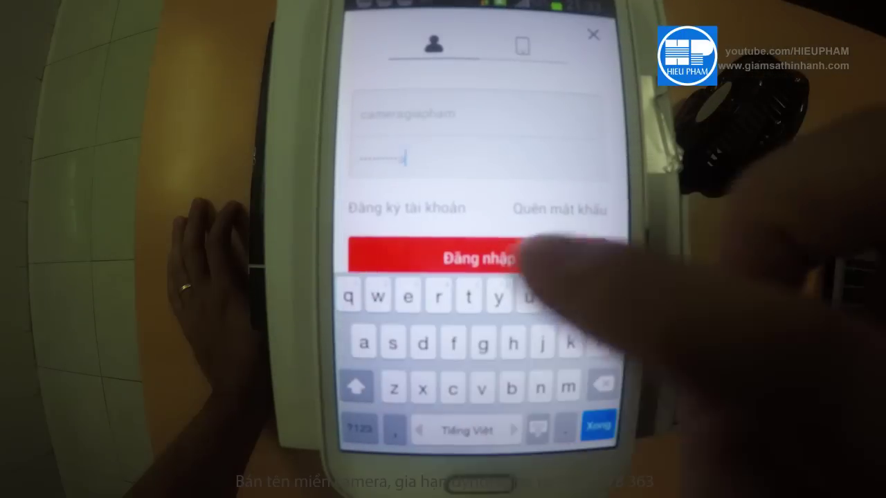
left_click(515, 257)
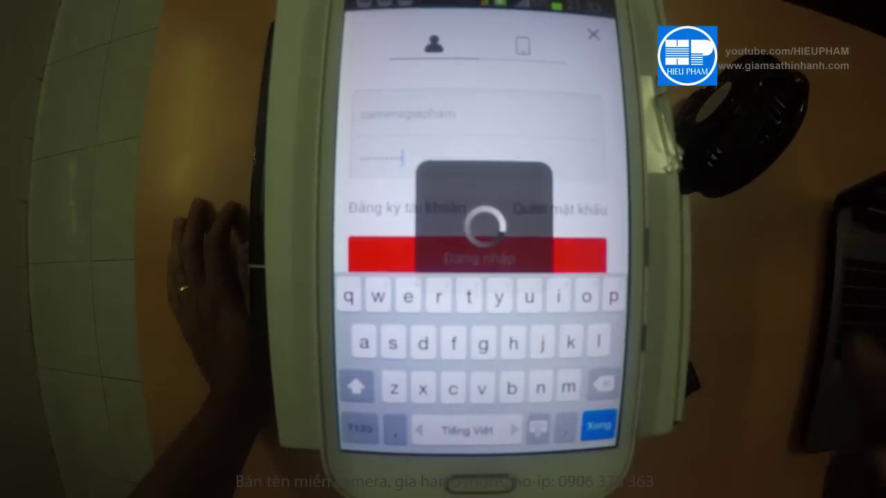